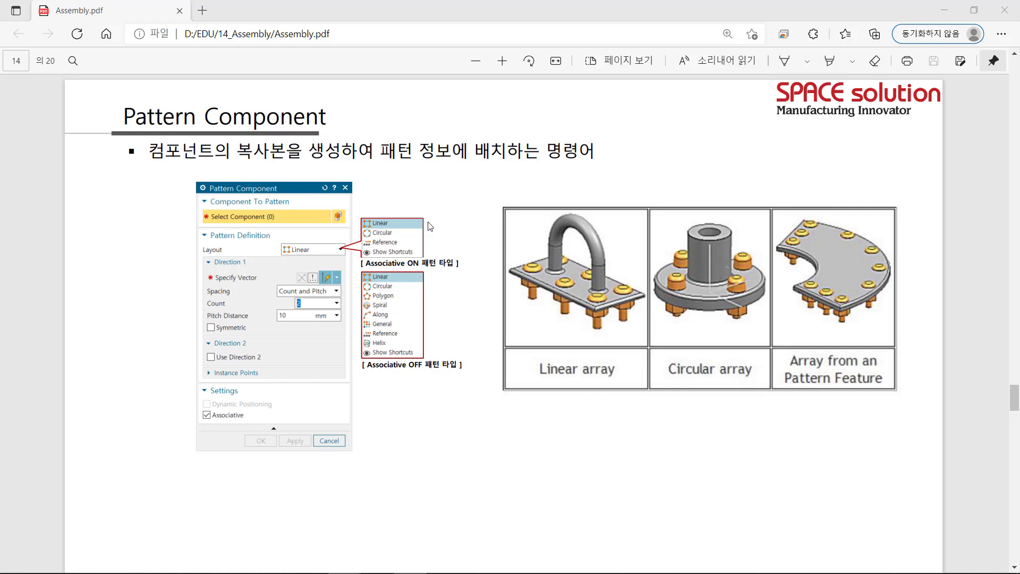
{"action": "left_click_drag", "start_coordinate": [435, 227], "coordinate": [447, 347]}
{"action": "key", "text": "Escape"}
{"action": "left_click_drag", "start_coordinate": [397, 243], "coordinate": [428, 254]}
{"action": "key", "text": "ctrl+z"}
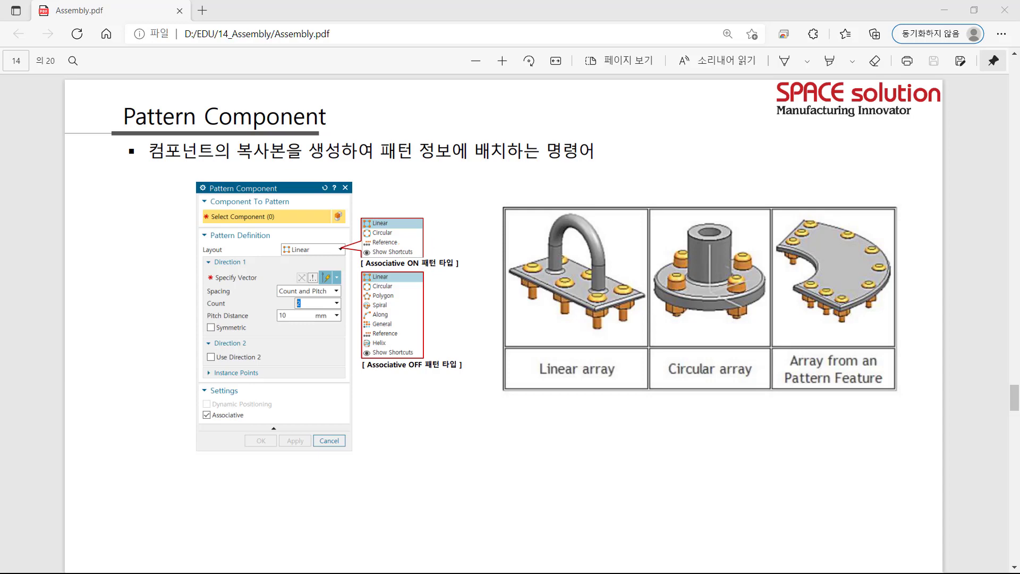
Switch to NX and open the assembly 75301_07_bearing_sub_asy.prt from the 4_Pattern,Mirror Assembly folder
{"action": "left_click", "coordinate": [939, 11]}
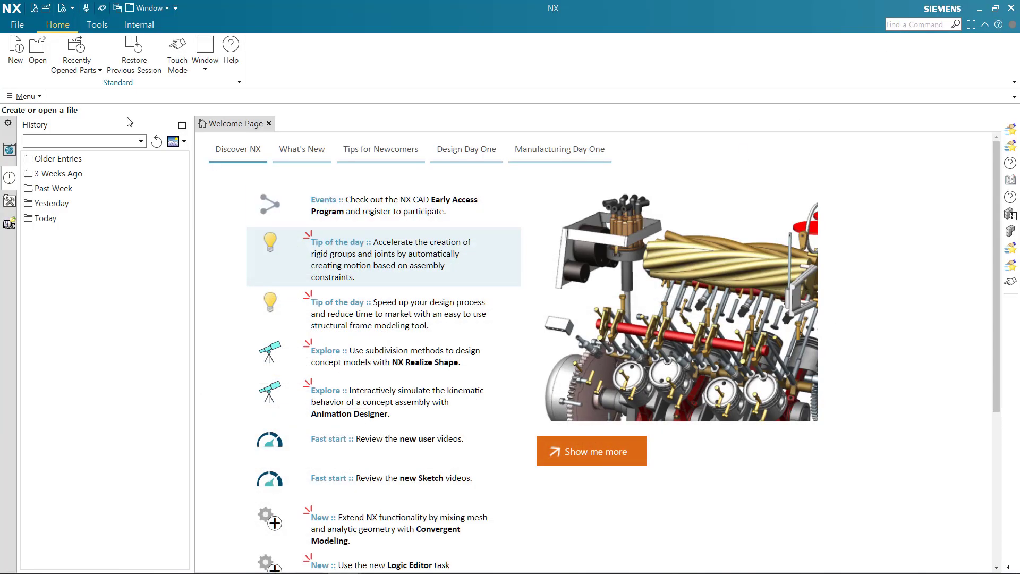
{"action": "left_click", "coordinate": [39, 53]}
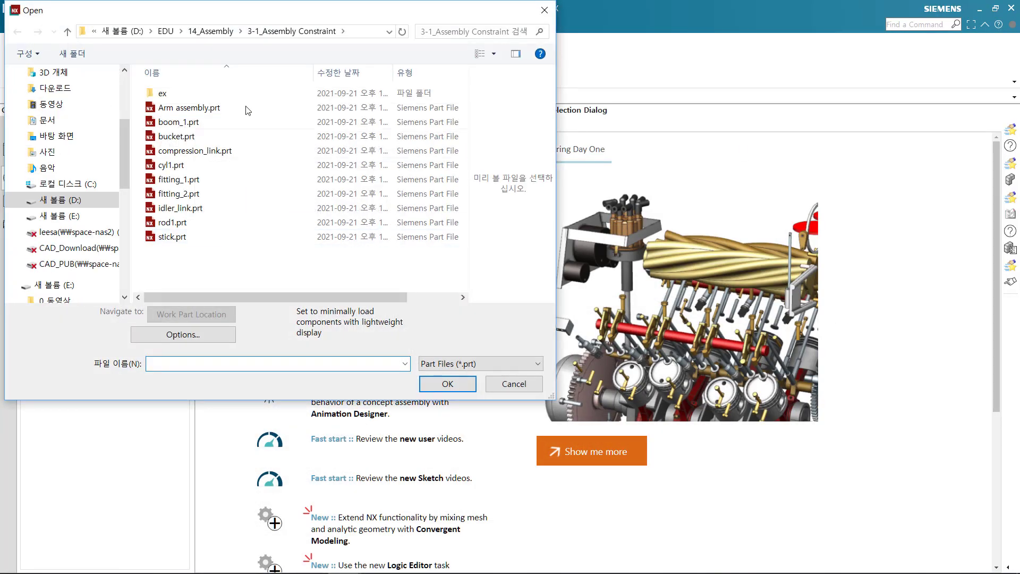
{"action": "left_click", "coordinate": [211, 31]}
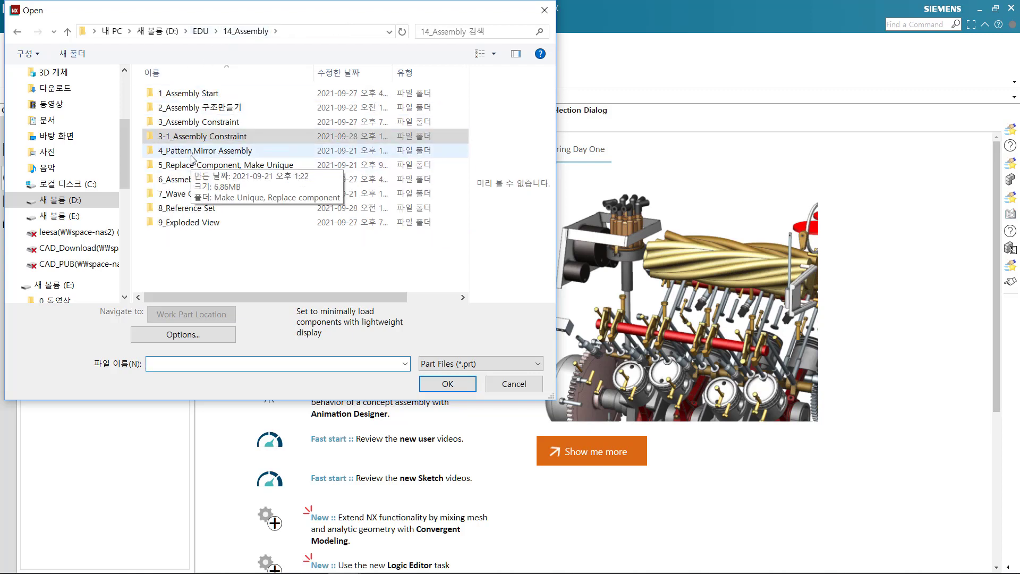
{"action": "double_click", "coordinate": [212, 151]}
{"action": "left_click", "coordinate": [197, 96]}
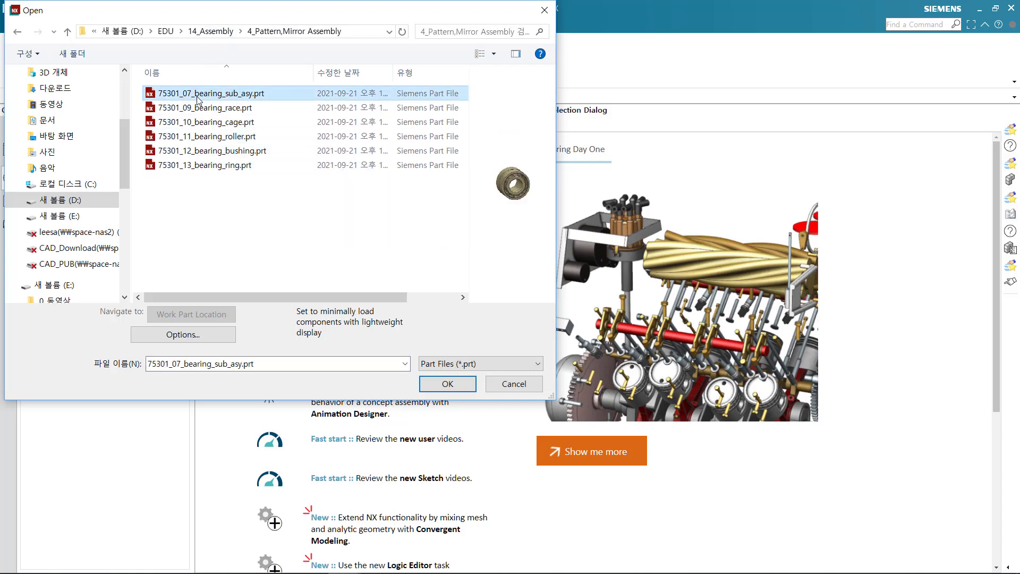
{"action": "left_click", "coordinate": [199, 112]}
{"action": "left_click", "coordinate": [200, 126]}
{"action": "left_click", "coordinate": [219, 97]}
{"action": "double_click", "coordinate": [219, 97]}
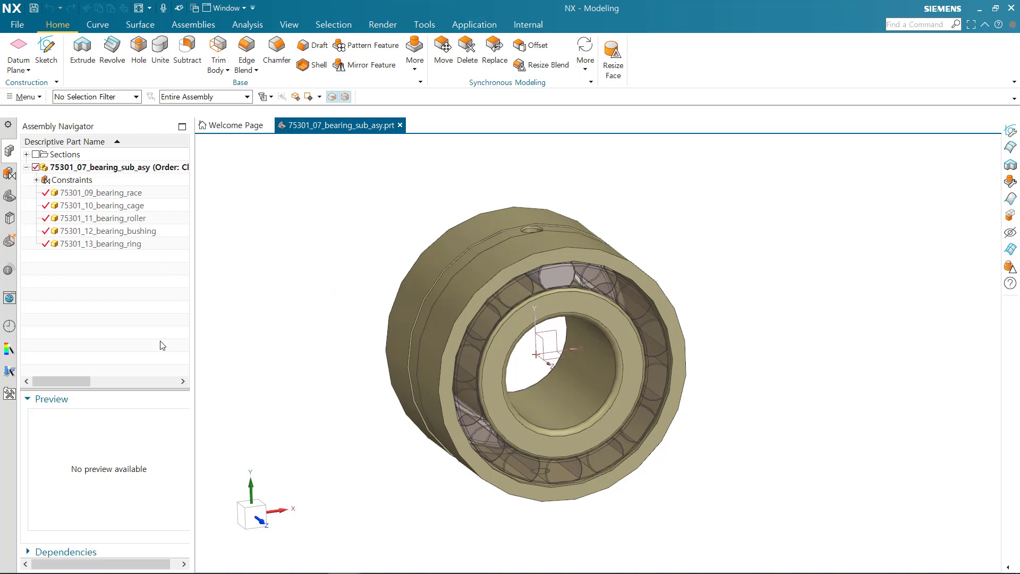
Locate the 75301_11_bearing_roller component in the assembly and find the Pattern Component command
{"action": "left_click", "coordinate": [101, 219]}
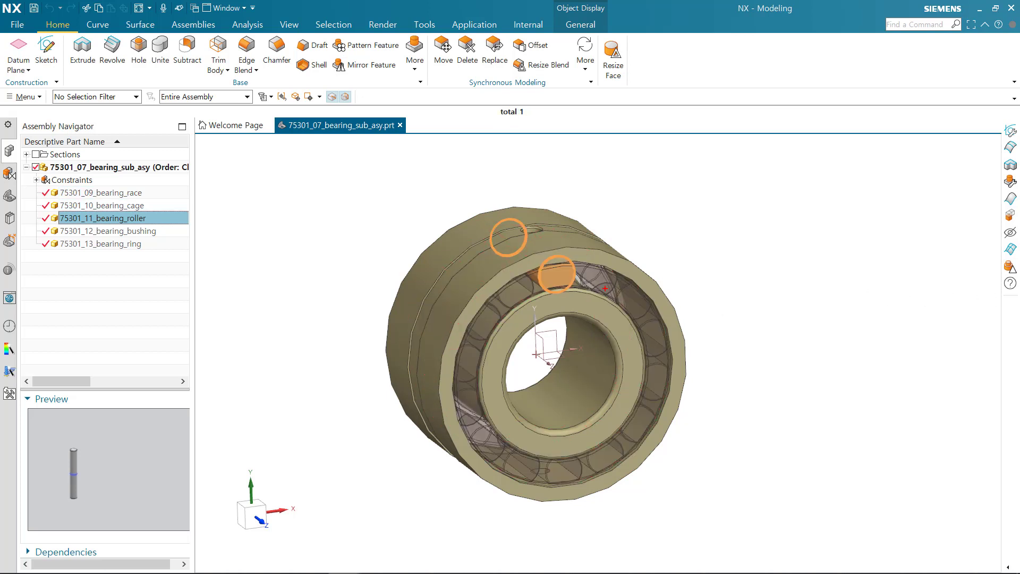
{"action": "left_click_drag", "start_coordinate": [647, 318], "coordinate": [588, 461]}
{"action": "left_click", "coordinate": [193, 24]}
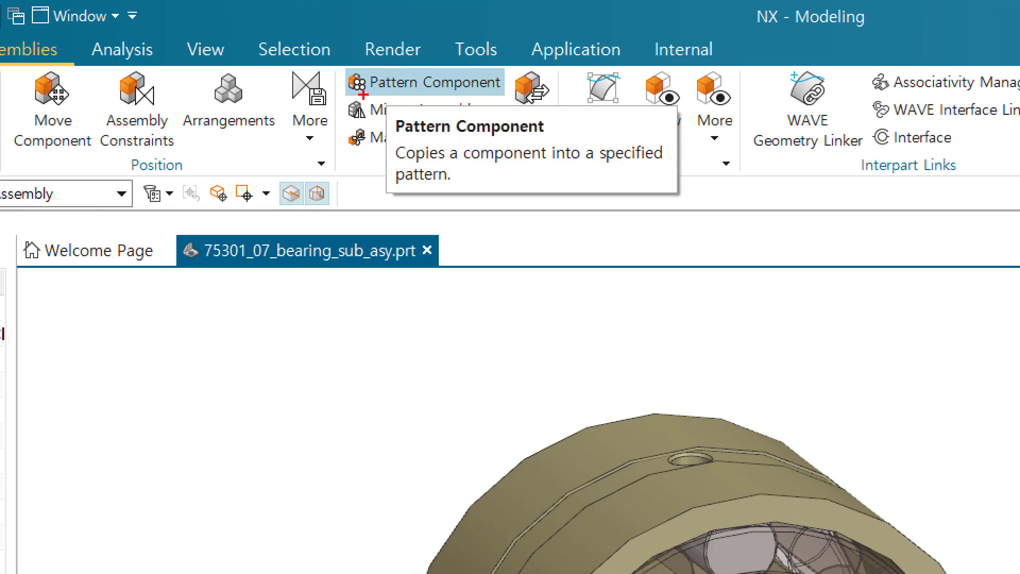
{"action": "left_click_drag", "start_coordinate": [362, 53], "coordinate": [444, 56]}
{"action": "key", "text": "Escape"}
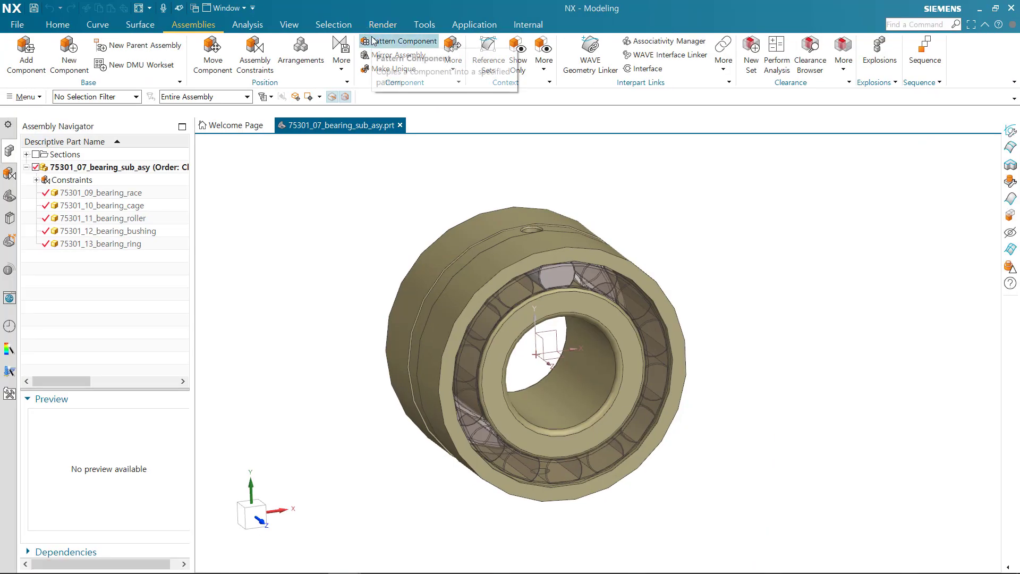
Start a component pattern of 75301_11_bearing_roller with the Circular layout
{"action": "left_click", "coordinate": [374, 41]}
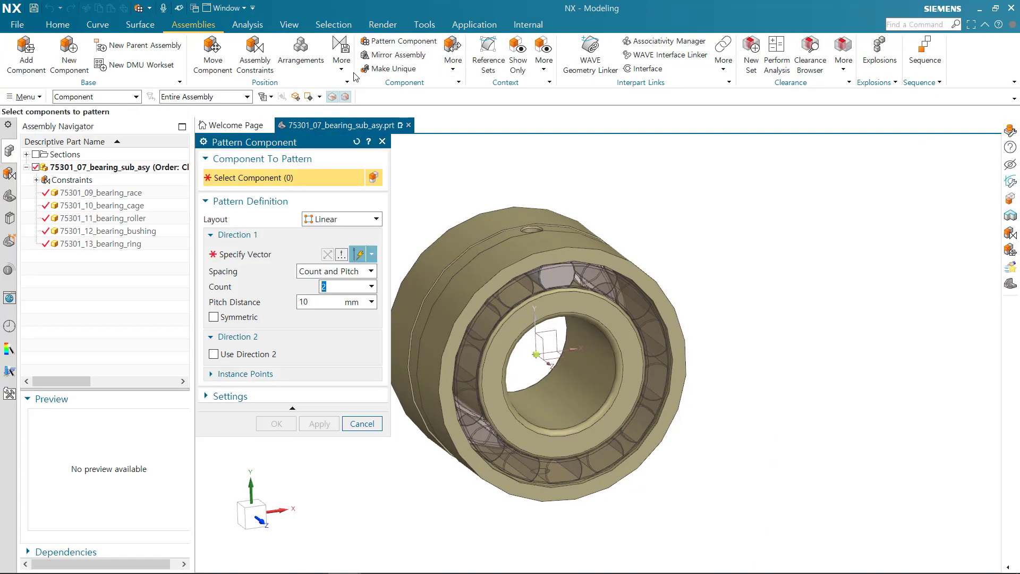
{"action": "left_click", "coordinate": [555, 277]}
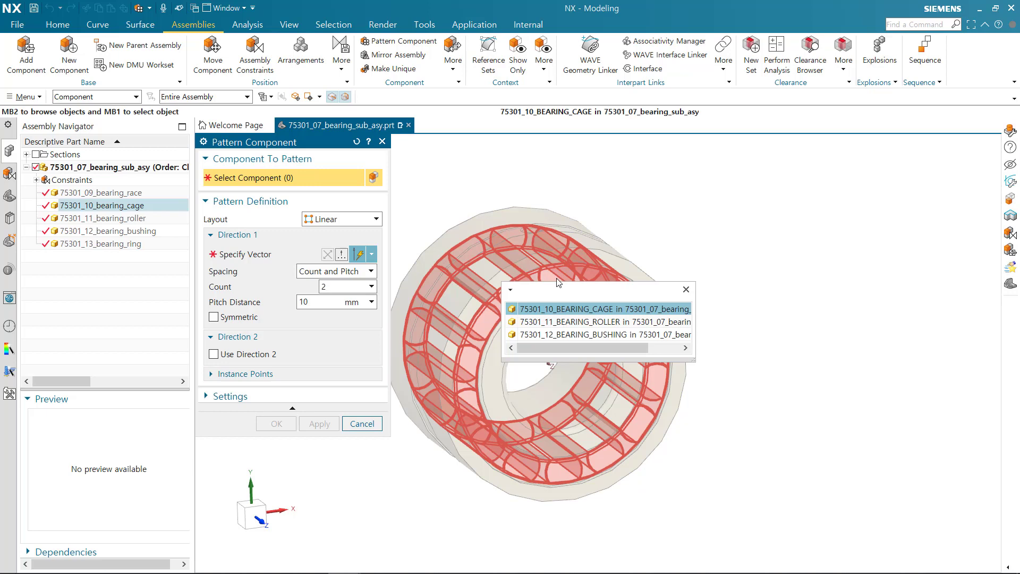
{"action": "left_click", "coordinate": [599, 323]}
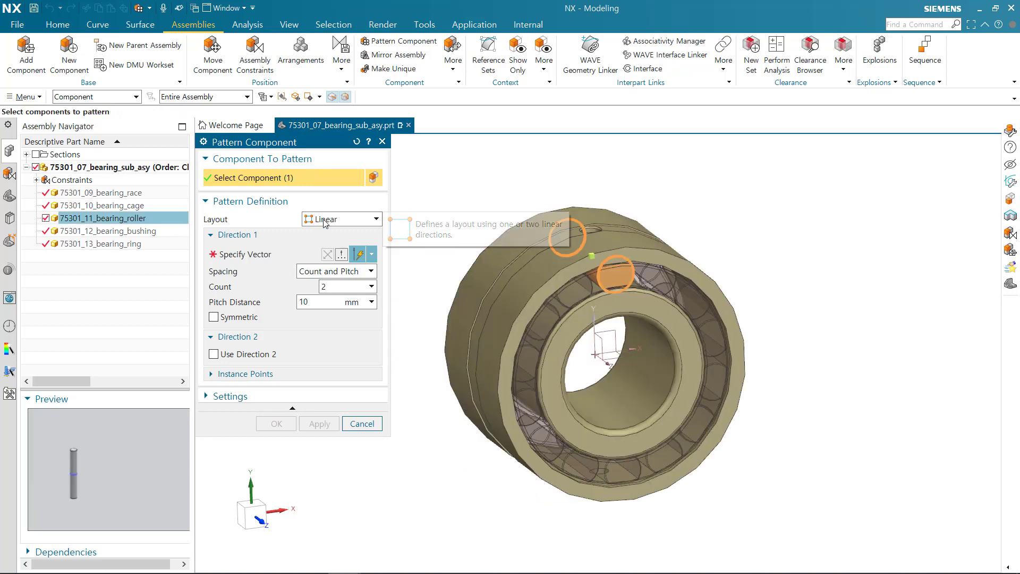
{"action": "left_click", "coordinate": [335, 219]}
{"action": "left_click", "coordinate": [324, 245]}
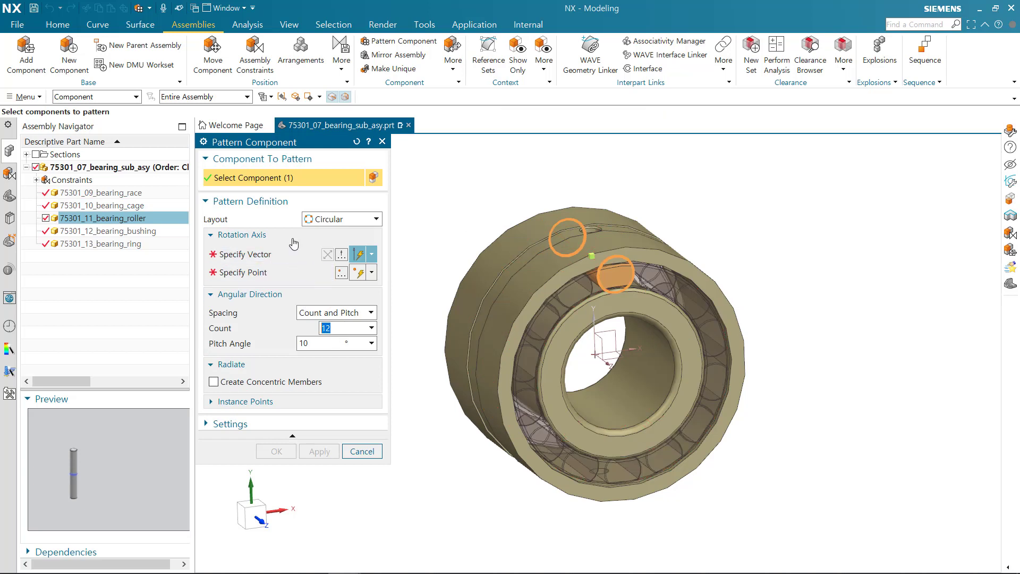
Define the pattern's rotation axis along the bearing's axis, through the centre of the bore
{"action": "left_click", "coordinate": [290, 257]}
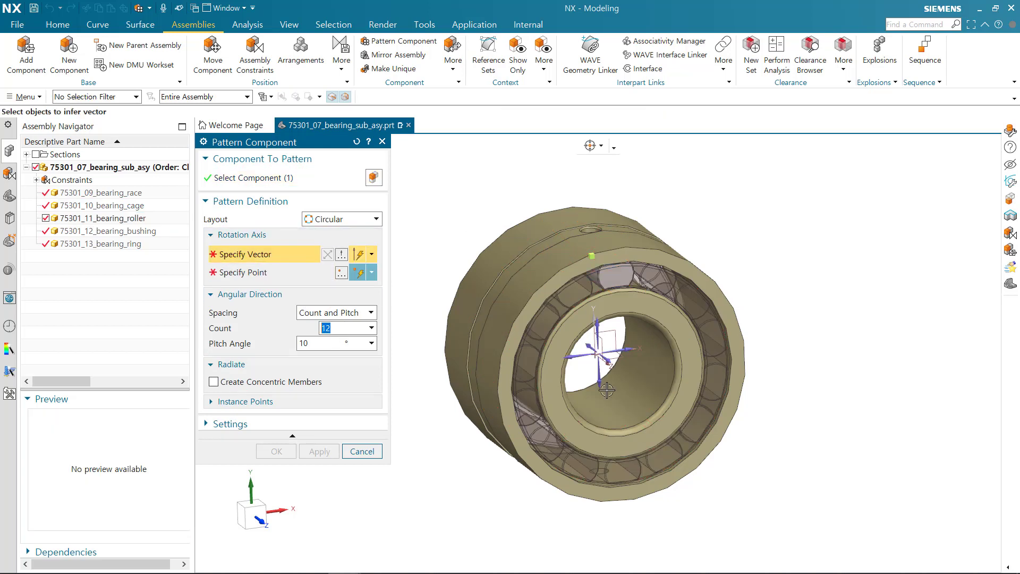
{"action": "left_click", "coordinate": [614, 356]}
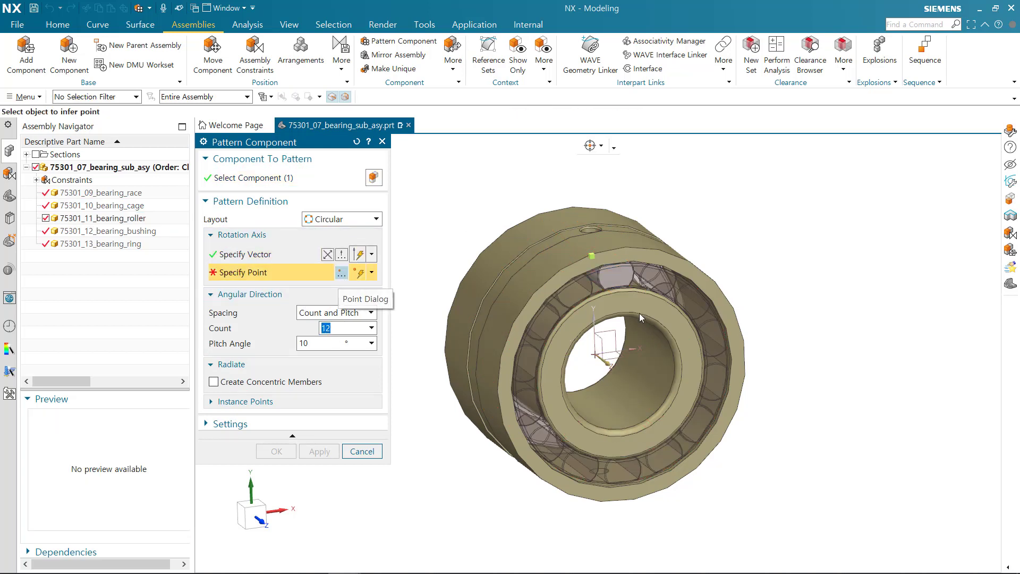
{"action": "left_click", "coordinate": [620, 375]}
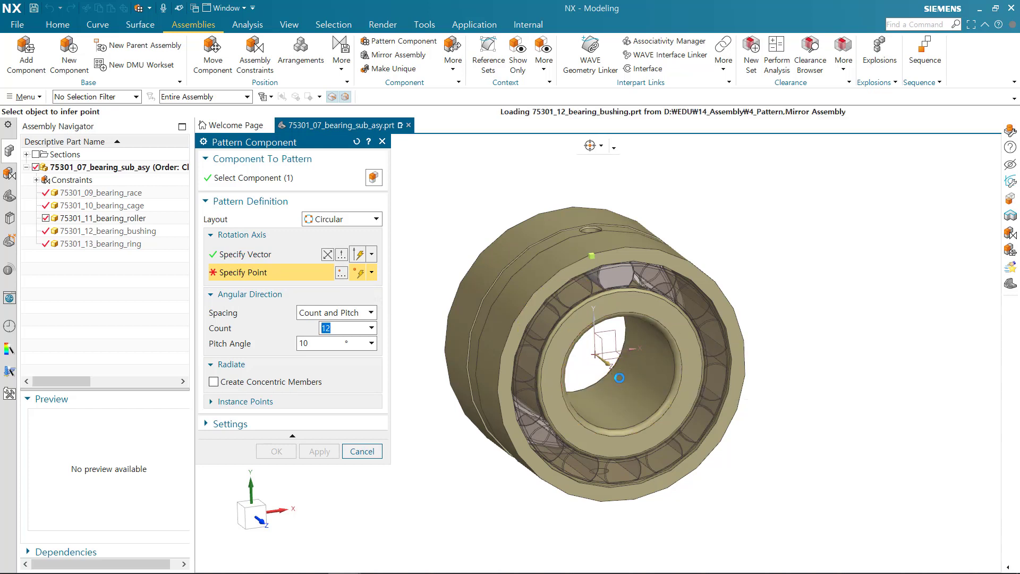
Apply the circular roller pattern with Count and Span spacing, count 14 and span angle 360°, and undo it
{"action": "left_click", "coordinate": [363, 313]}
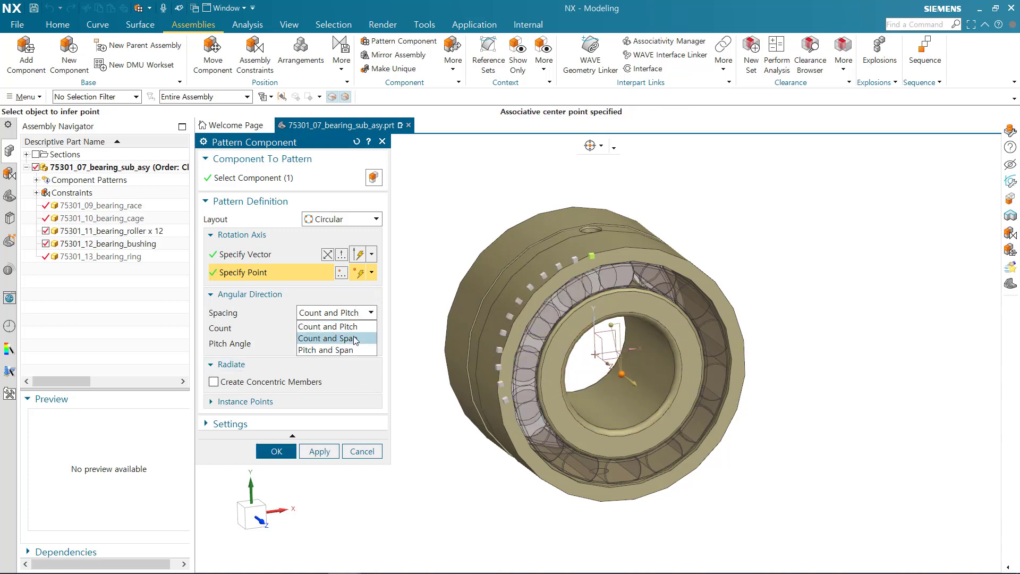
{"action": "left_click", "coordinate": [329, 338]}
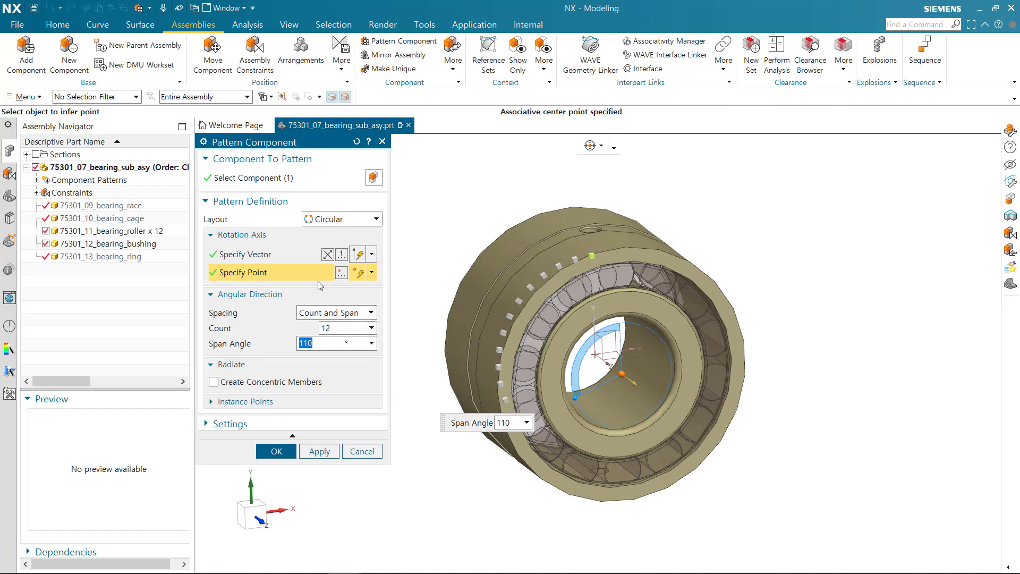
{"action": "type", "text": "360"}
{"action": "key", "text": "Return"}
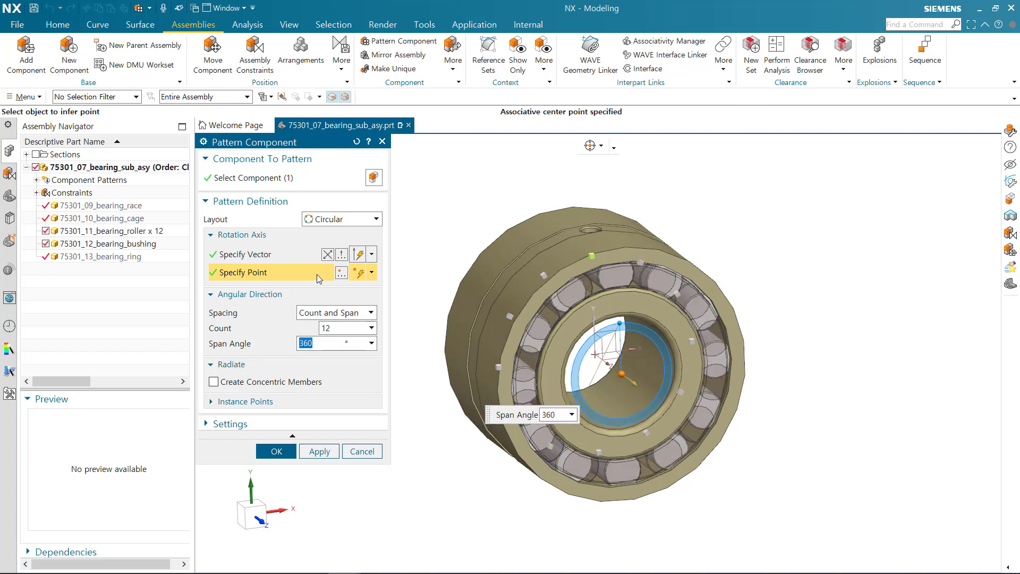
{"action": "left_click", "coordinate": [360, 325]}
{"action": "type", "text": "14"}
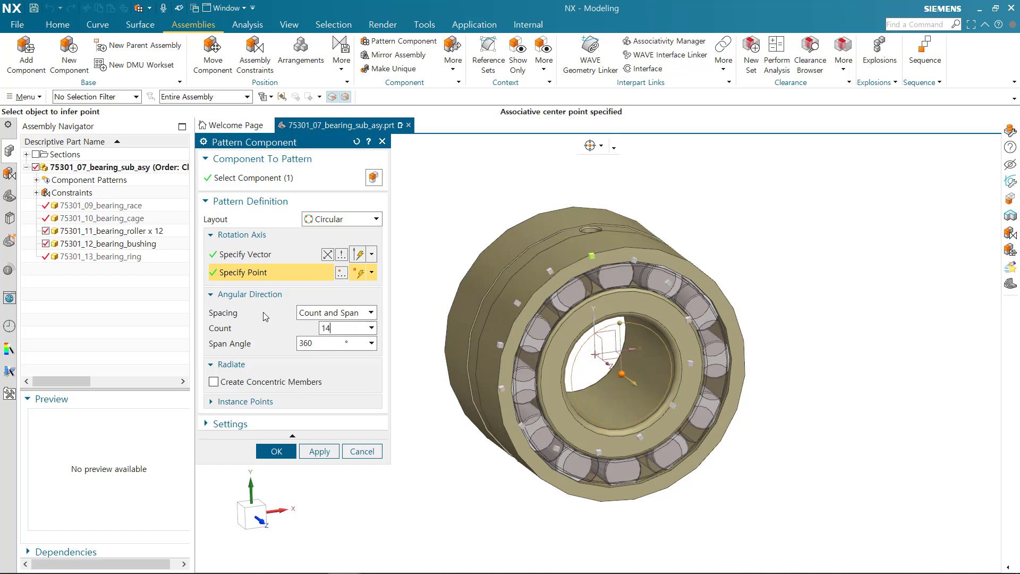
{"action": "key", "text": "Return"}
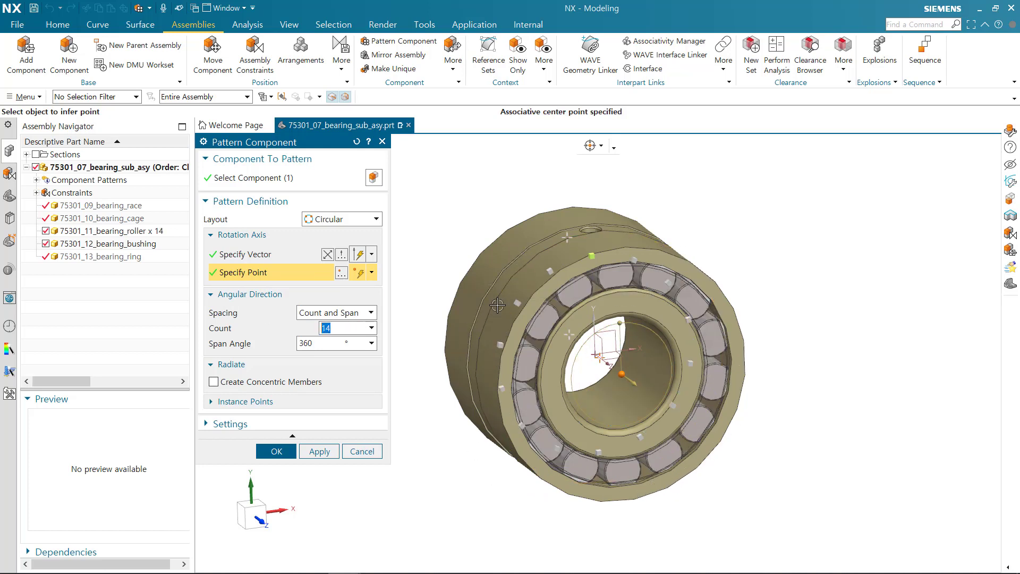
{"action": "left_click", "coordinate": [331, 456]}
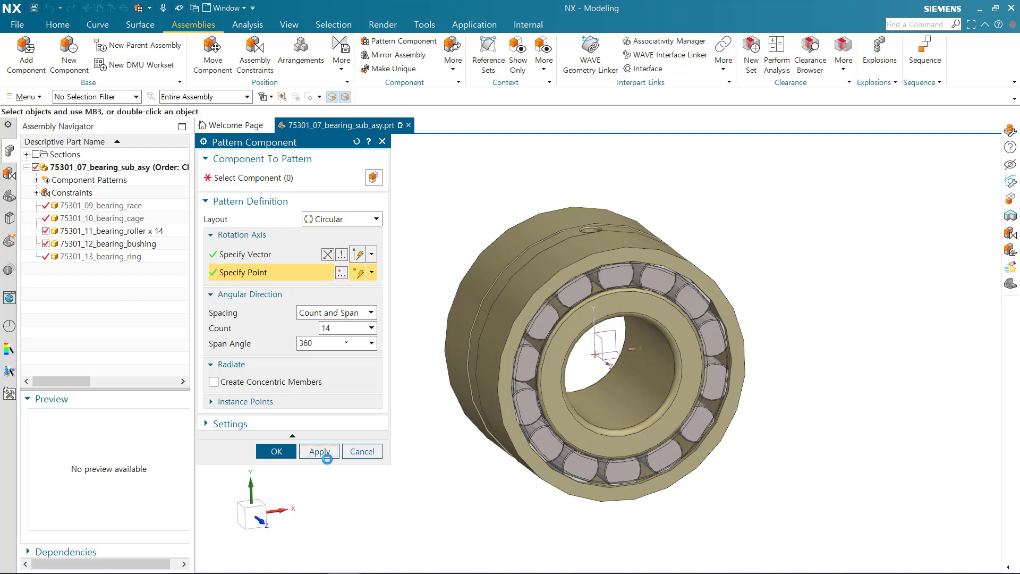
{"action": "left_click", "coordinate": [363, 451]}
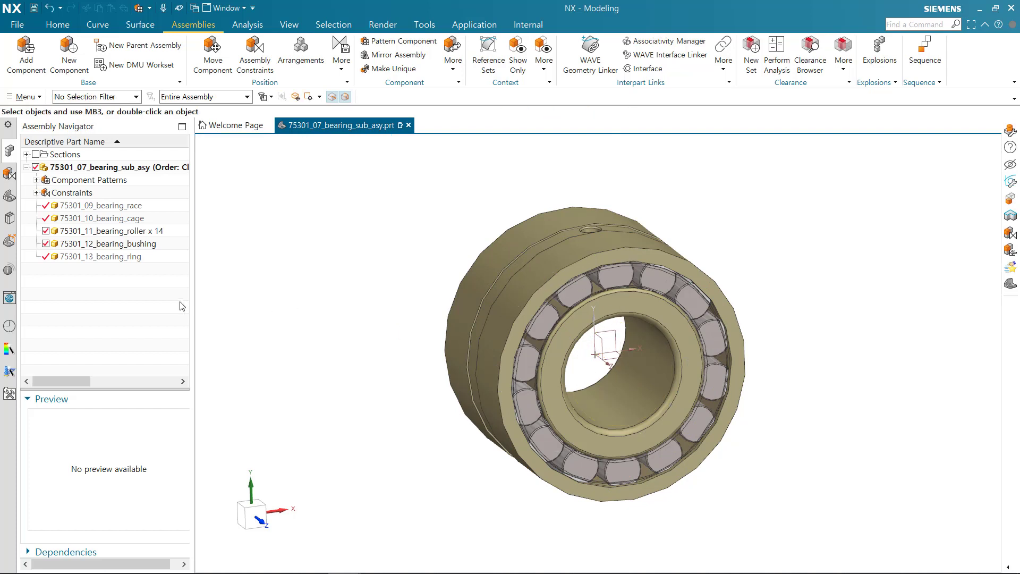
{"action": "key", "text": "ctrl+z"}
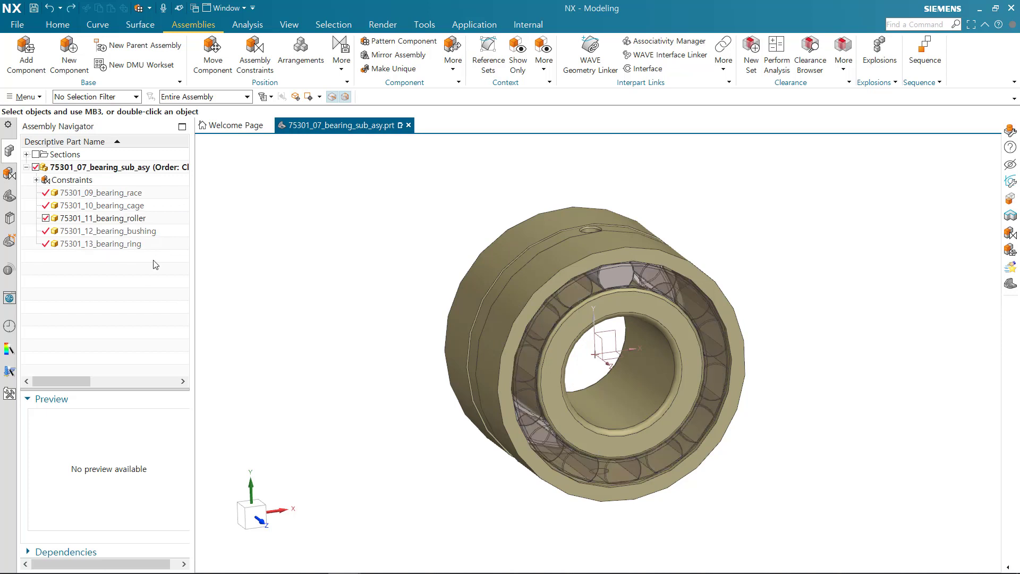
Start a component pattern of 75301_11_bearing_roller with the Reference layout
{"action": "left_click", "coordinate": [387, 43]}
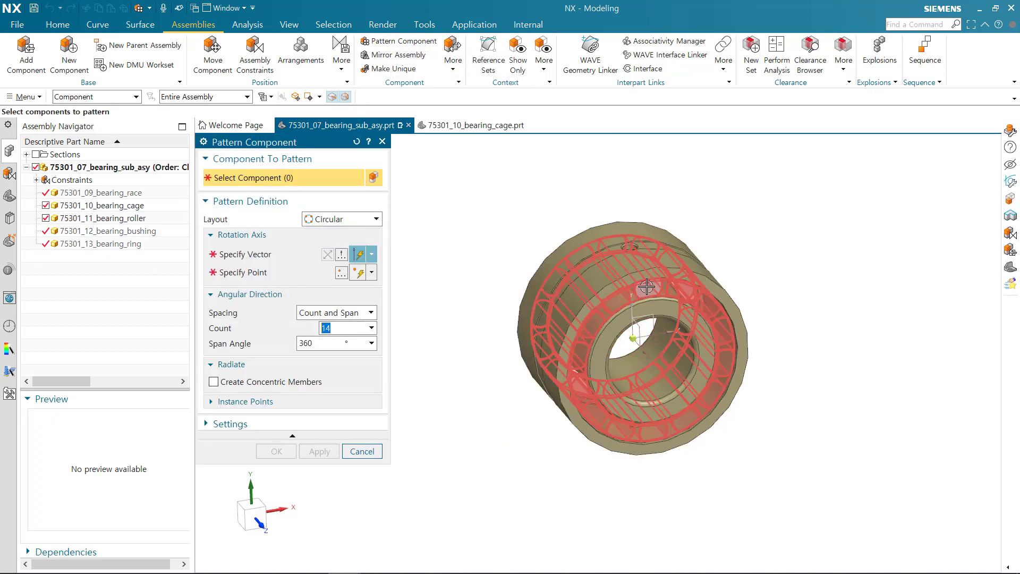
{"action": "left_click", "coordinate": [128, 219]}
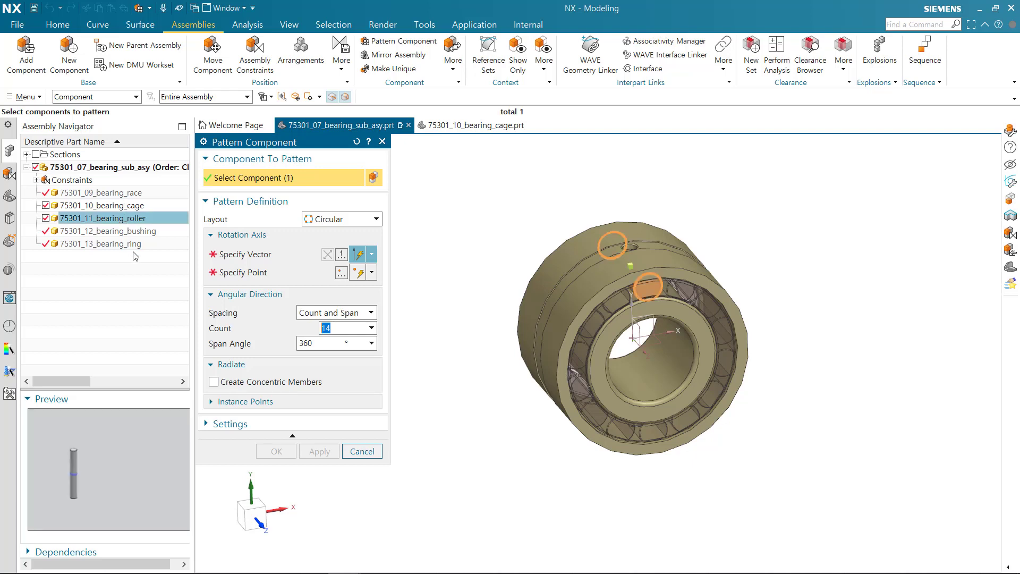
{"action": "left_click", "coordinate": [355, 219]}
{"action": "left_click", "coordinate": [332, 257]}
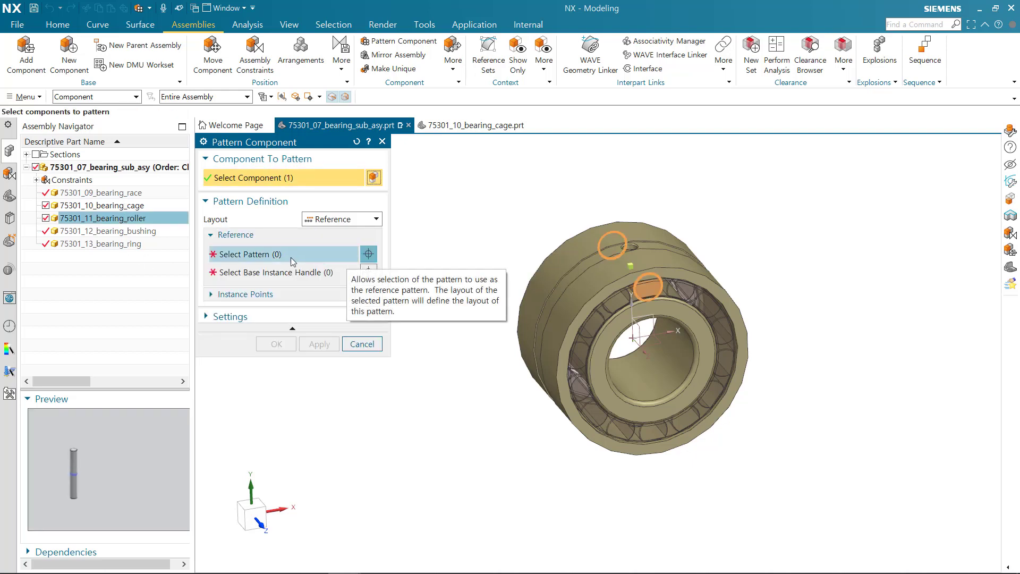
Reference the bearing cage's slot pattern, choose a base instance handle near the original roller, and create the roller pattern
{"action": "left_click", "coordinate": [291, 257]}
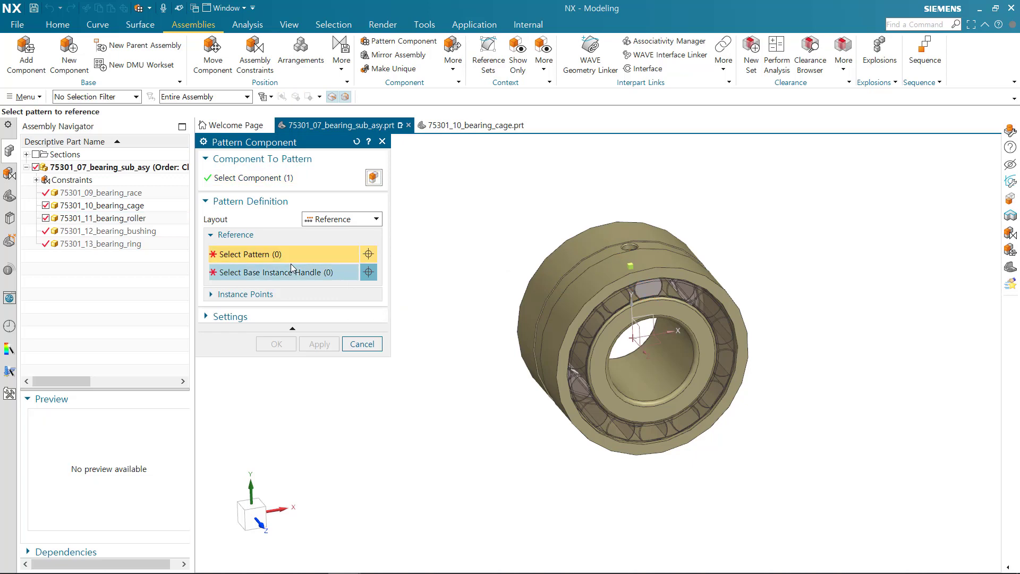
{"action": "left_click", "coordinate": [682, 292]}
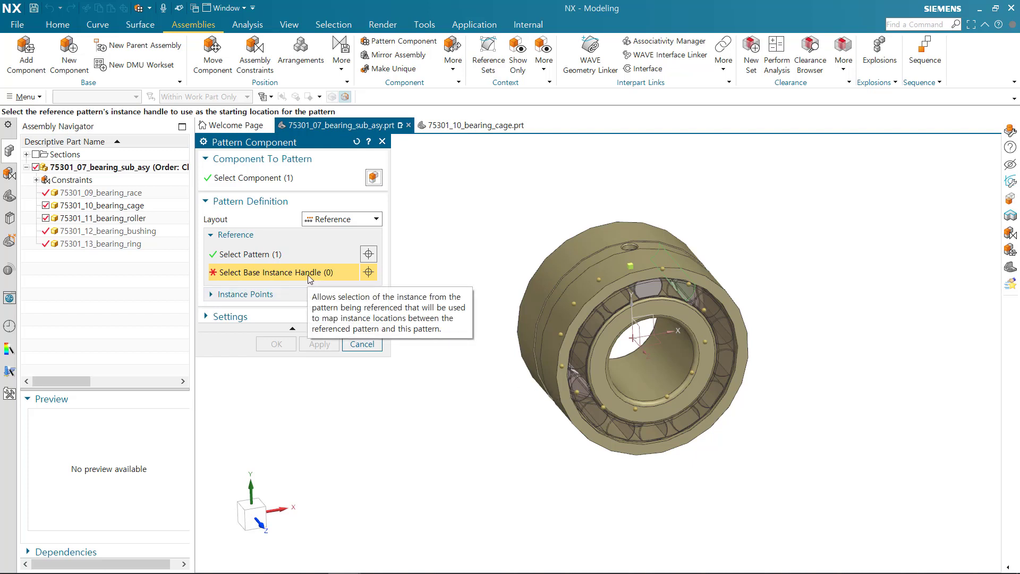
{"action": "left_click", "coordinate": [631, 266]}
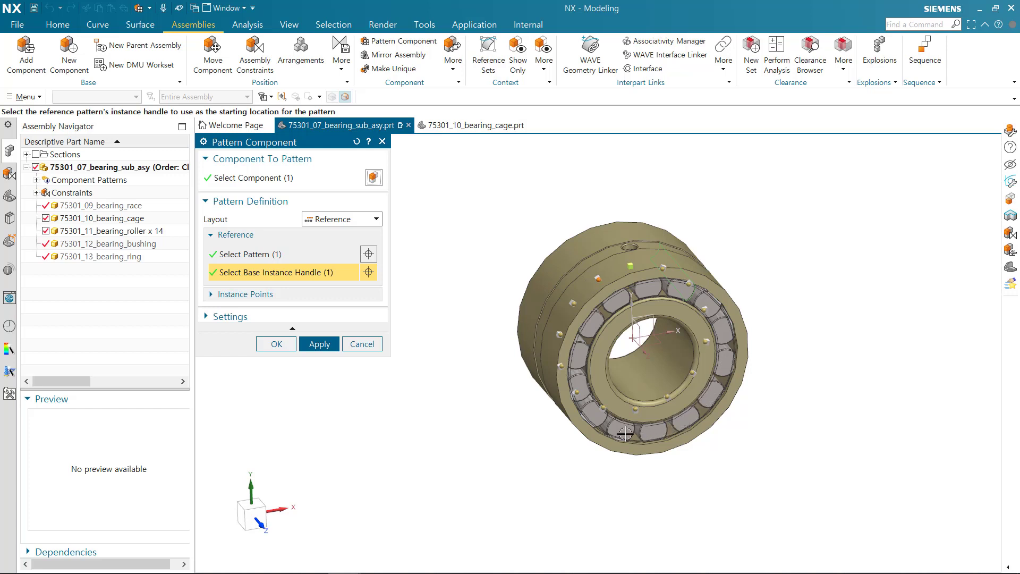
{"action": "left_click", "coordinate": [274, 344]}
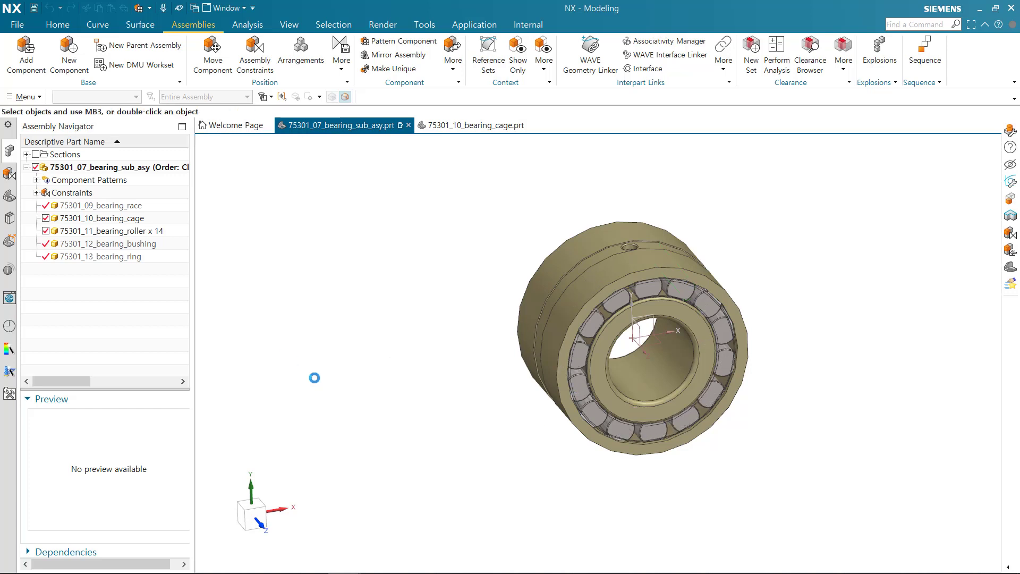
Make 75301_10_bearing_cage the work part and select its circular Pattern Feature in the model history
{"action": "left_click", "coordinate": [111, 230]}
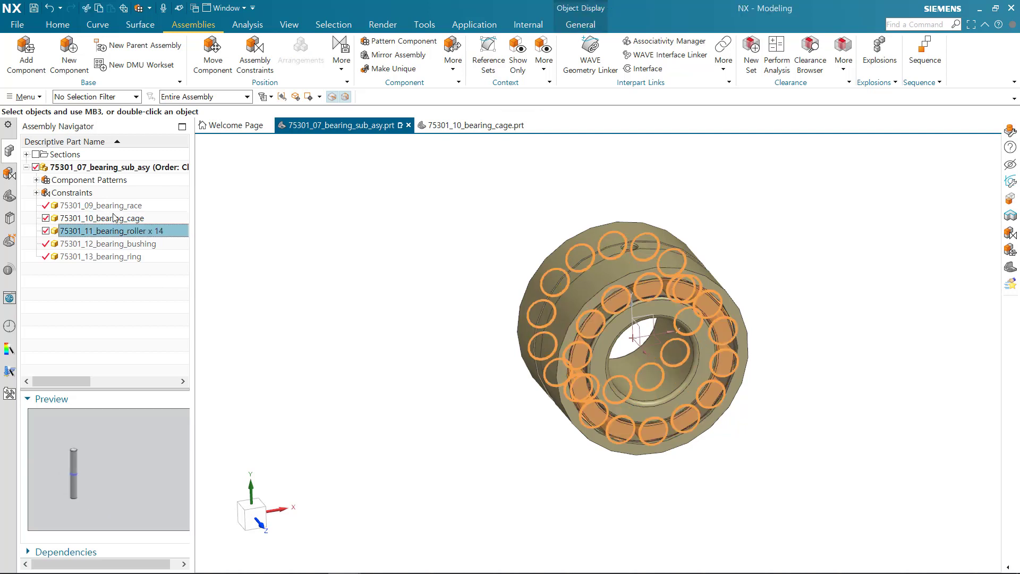
{"action": "left_click", "coordinate": [113, 218]}
{"action": "double_click", "coordinate": [112, 219]}
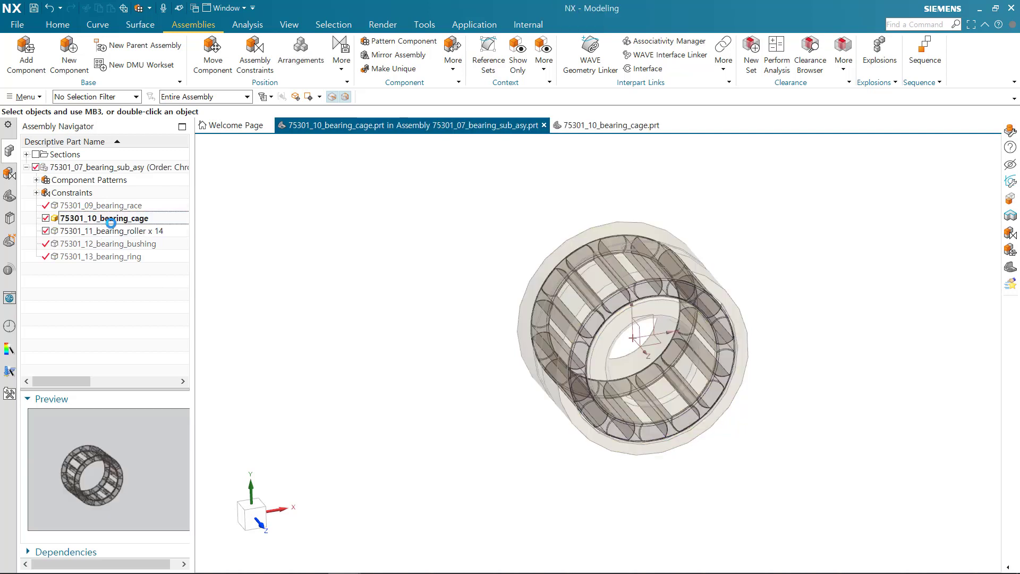
{"action": "left_click", "coordinate": [9, 174]}
{"action": "left_click", "coordinate": [9, 197]}
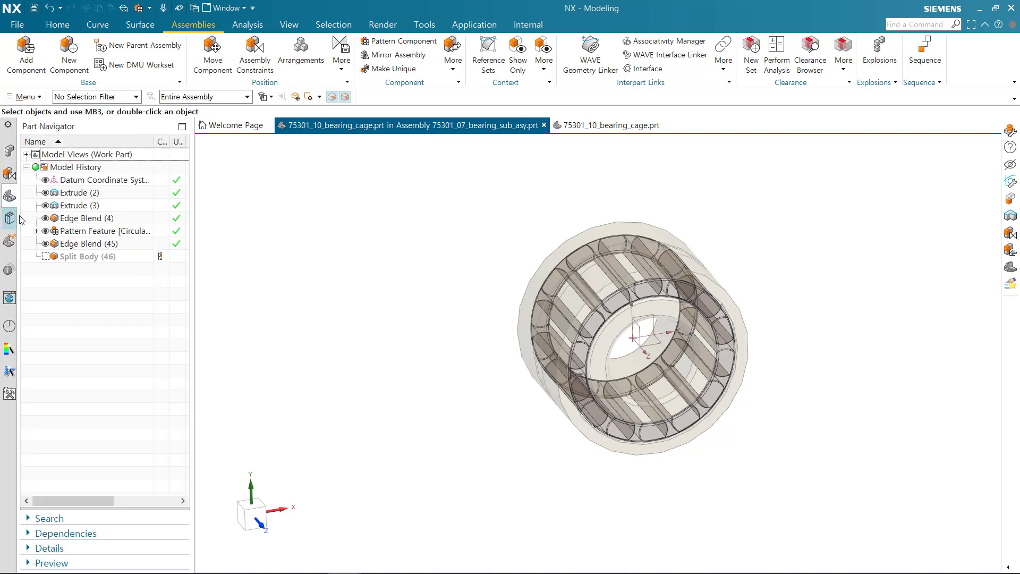
{"action": "left_click", "coordinate": [96, 233]}
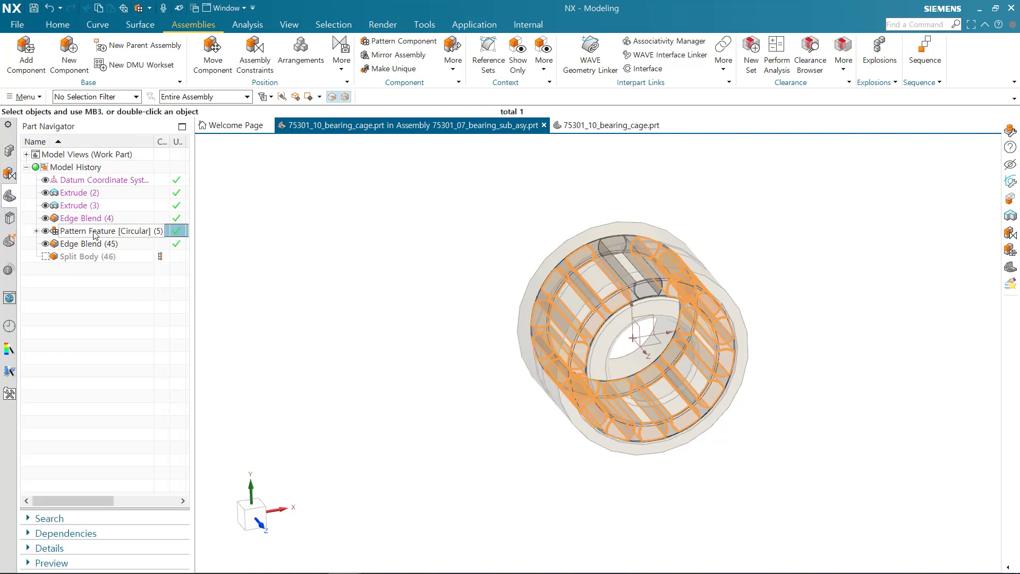
Review the bearing cage's circular Pattern Feature in the model history and make the 75301_07_bearing_sub_asy assembly the work part again
{"action": "double_click", "coordinate": [95, 236]}
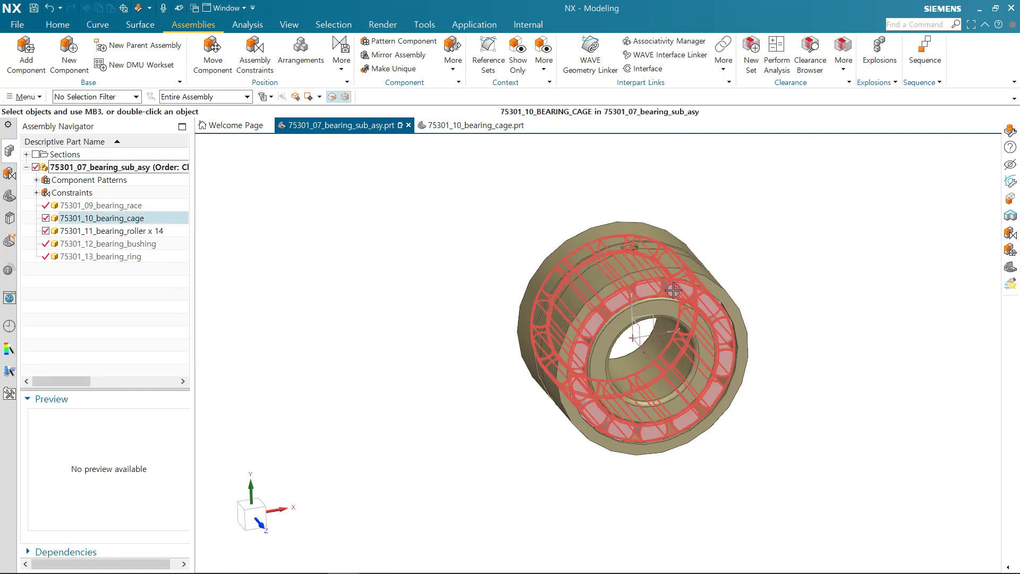
{"action": "middle_click_drag", "start_coordinate": [849, 456], "coordinate": [808, 449]}
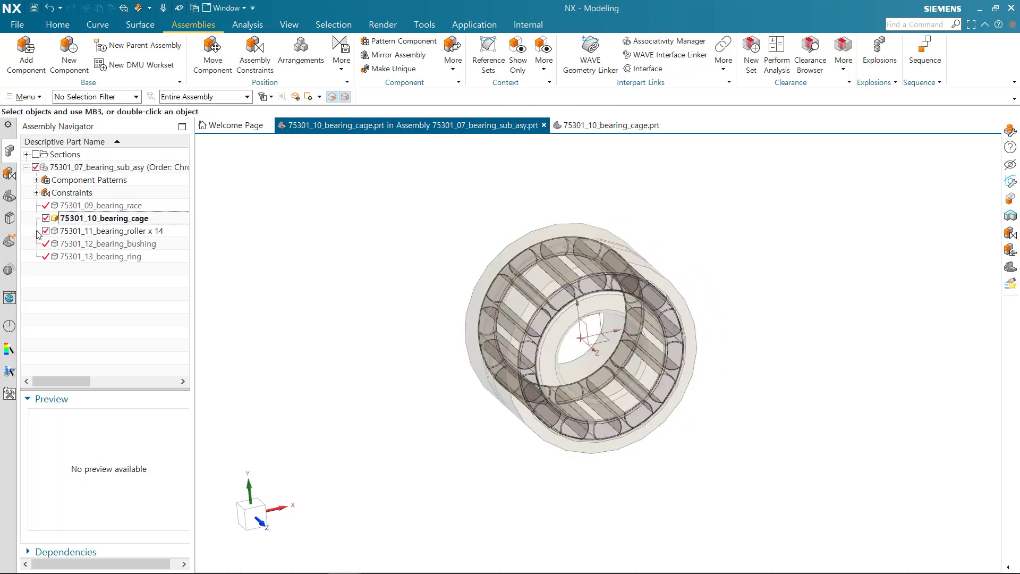
{"action": "left_click", "coordinate": [9, 174]}
{"action": "left_click", "coordinate": [9, 198]}
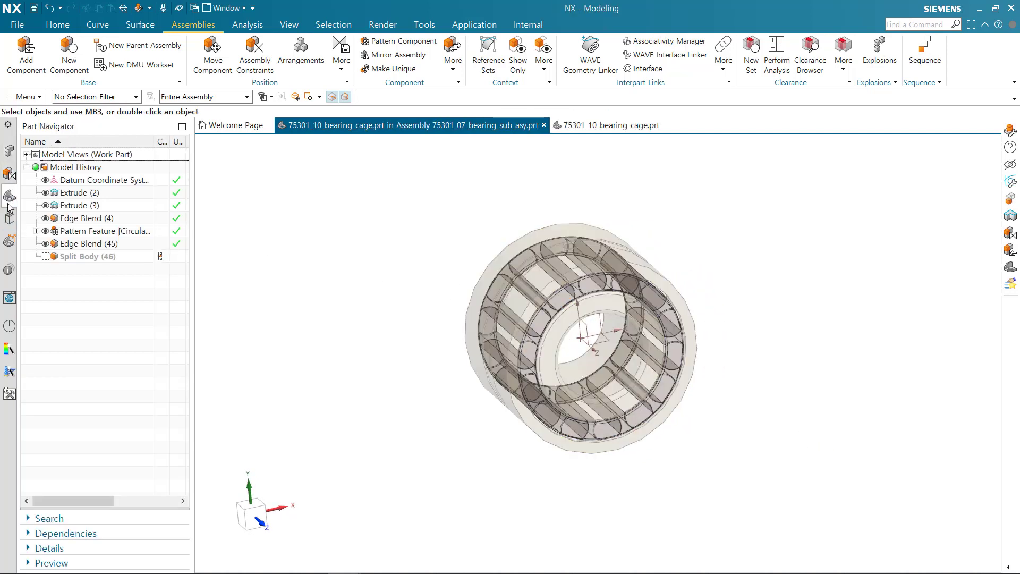
{"action": "left_click", "coordinate": [104, 231]}
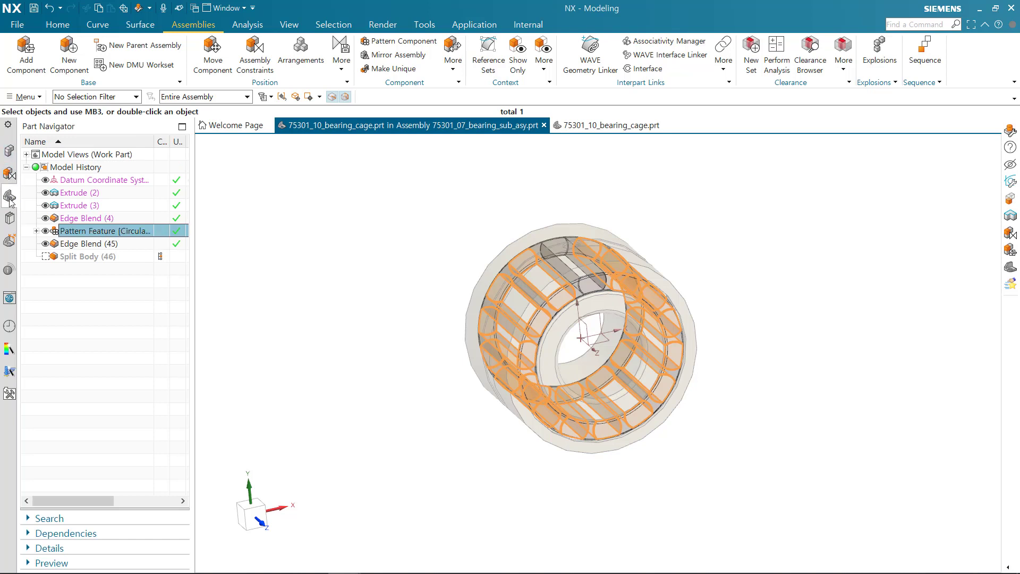
{"action": "left_click", "coordinate": [10, 152]}
{"action": "double_click", "coordinate": [88, 168]}
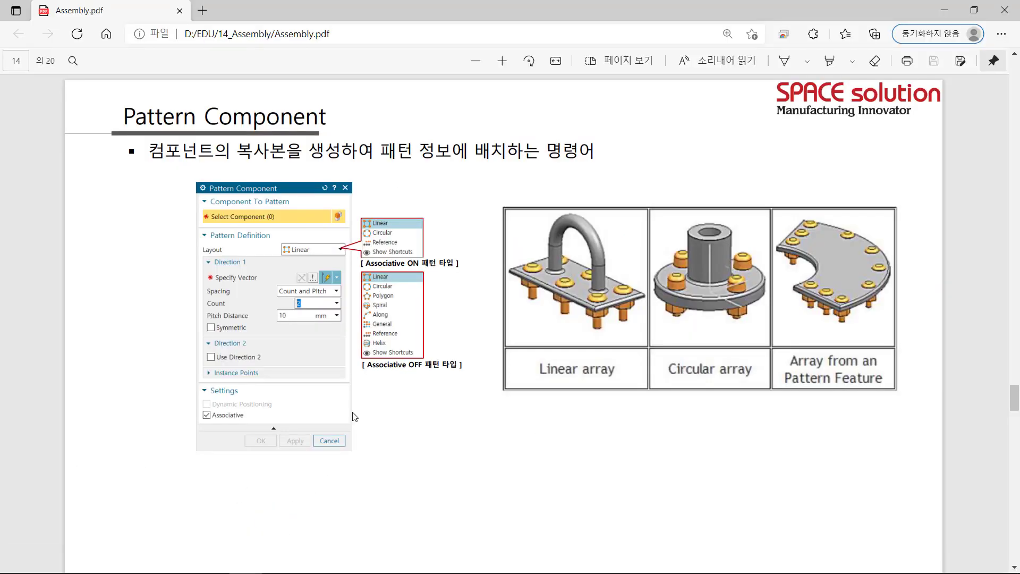
Switch to Assembly.pdf, go to the Mirror Component page and mark the Reposition example, the original yoke and the 6001_swngarm_uj_Yoke tree entry
{"action": "key", "text": "Page_Down"}
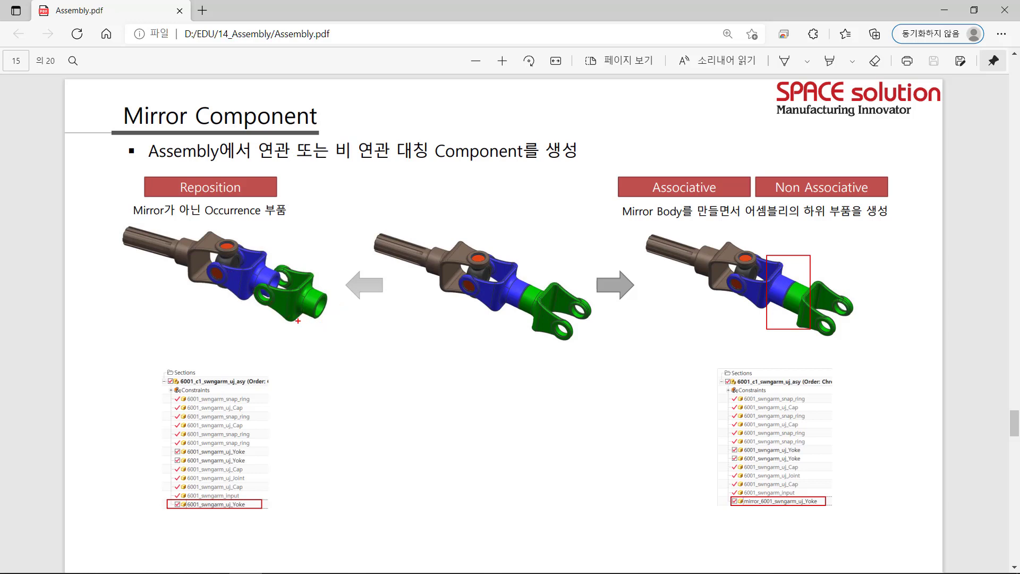
{"action": "left_click_drag", "start_coordinate": [284, 245], "coordinate": [257, 337]}
{"action": "mouse_move", "coordinate": [281, 263]}
{"action": "left_mouse_down"}
{"action": "mouse_move", "coordinate": [322, 280]}
{"action": "mouse_move", "coordinate": [319, 289]}
{"action": "mouse_move", "coordinate": [333, 277]}
{"action": "left_mouse_up"}
{"action": "mouse_move", "coordinate": [301, 317]}
{"action": "left_mouse_down"}
{"action": "mouse_move", "coordinate": [273, 307]}
{"action": "mouse_move", "coordinate": [325, 293]}
{"action": "left_mouse_up"}
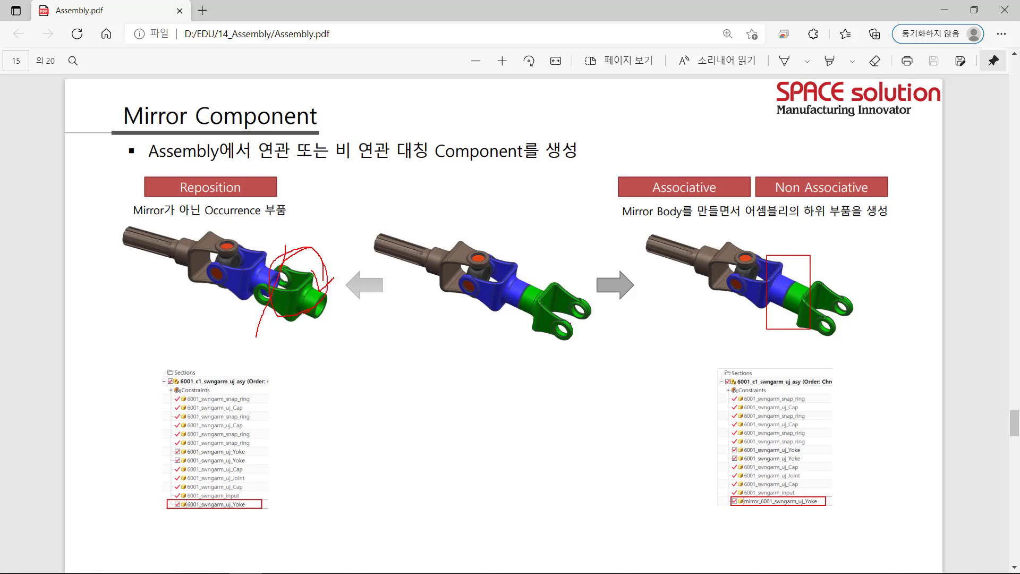
{"action": "mouse_move", "coordinate": [569, 326]}
{"action": "left_mouse_down"}
{"action": "mouse_move", "coordinate": [555, 270]}
{"action": "mouse_move", "coordinate": [570, 325]}
{"action": "left_mouse_up"}
{"action": "mouse_move", "coordinate": [152, 523]}
{"action": "left_mouse_down"}
{"action": "mouse_move", "coordinate": [261, 521]}
{"action": "mouse_move", "coordinate": [247, 492]}
{"action": "mouse_move", "coordinate": [177, 492]}
{"action": "mouse_move", "coordinate": [160, 528]}
{"action": "left_mouse_up"}
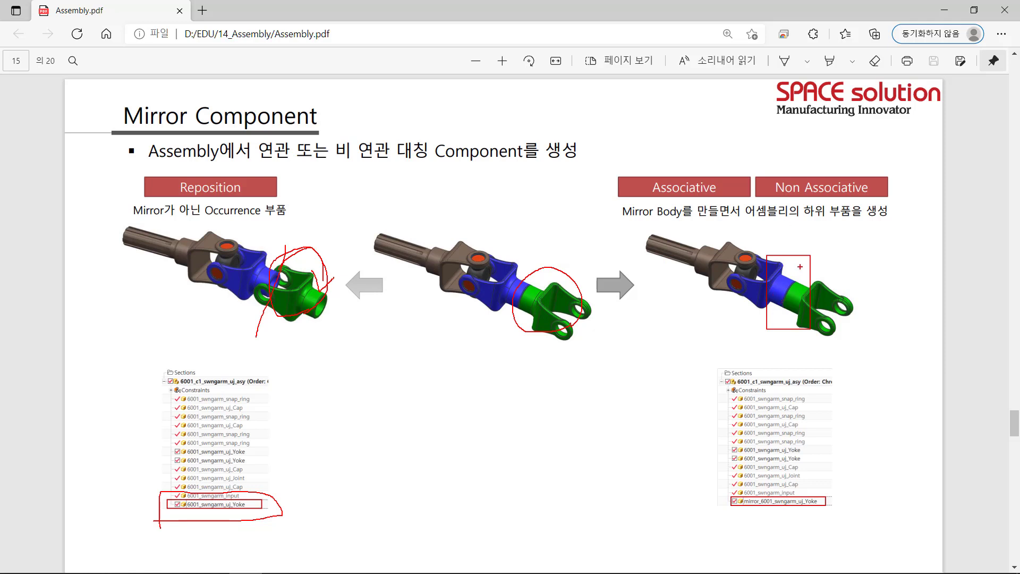
Mark the mirror plane, the mirrored yoke and the mirror_ prefix in the Associative and Non Associative example, and clear all annotations
{"action": "mouse_move", "coordinate": [799, 258]}
{"action": "left_mouse_down"}
{"action": "mouse_move", "coordinate": [755, 338]}
{"action": "mouse_move", "coordinate": [774, 355]}
{"action": "mouse_move", "coordinate": [802, 240]}
{"action": "left_mouse_up"}
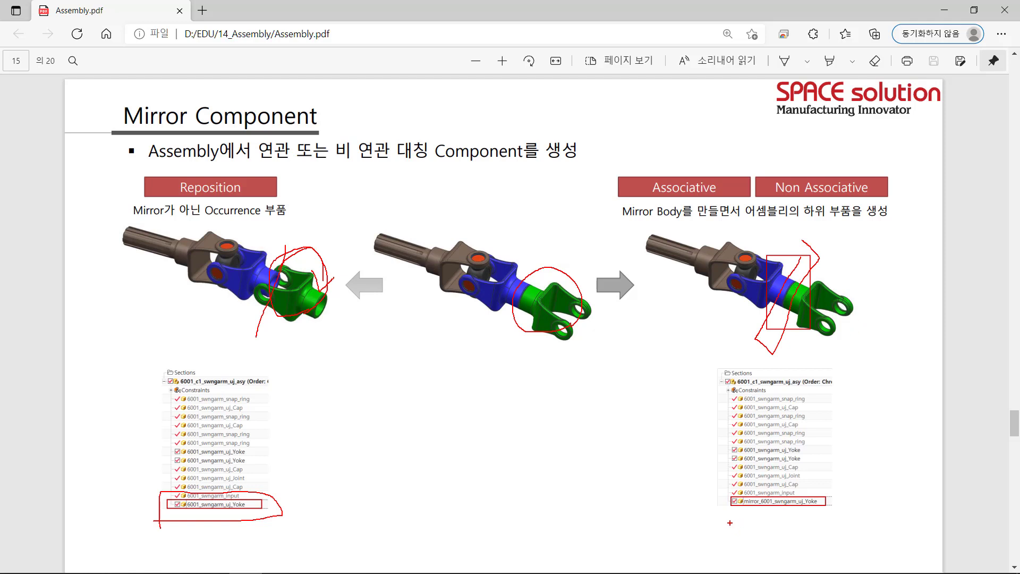
{"action": "mouse_move", "coordinate": [730, 513]}
{"action": "left_mouse_down"}
{"action": "mouse_move", "coordinate": [761, 493]}
{"action": "mouse_move", "coordinate": [729, 505]}
{"action": "left_mouse_up"}
{"action": "left_click_drag", "start_coordinate": [768, 270], "coordinate": [827, 291]}
{"action": "mouse_move", "coordinate": [840, 270]}
{"action": "left_mouse_down"}
{"action": "mouse_move", "coordinate": [842, 288]}
{"action": "mouse_move", "coordinate": [898, 269]}
{"action": "left_mouse_up"}
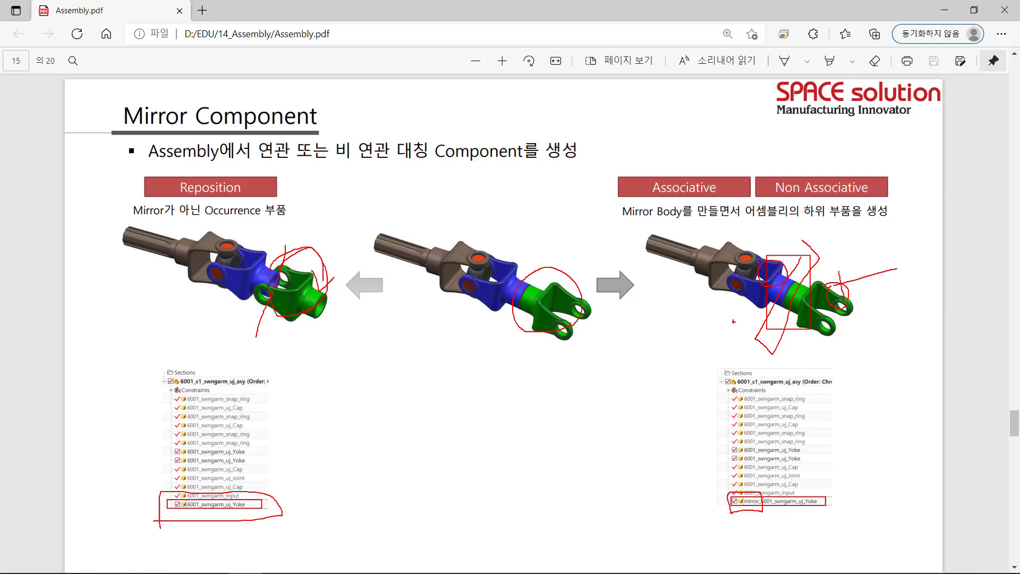
{"action": "key", "text": "Escape"}
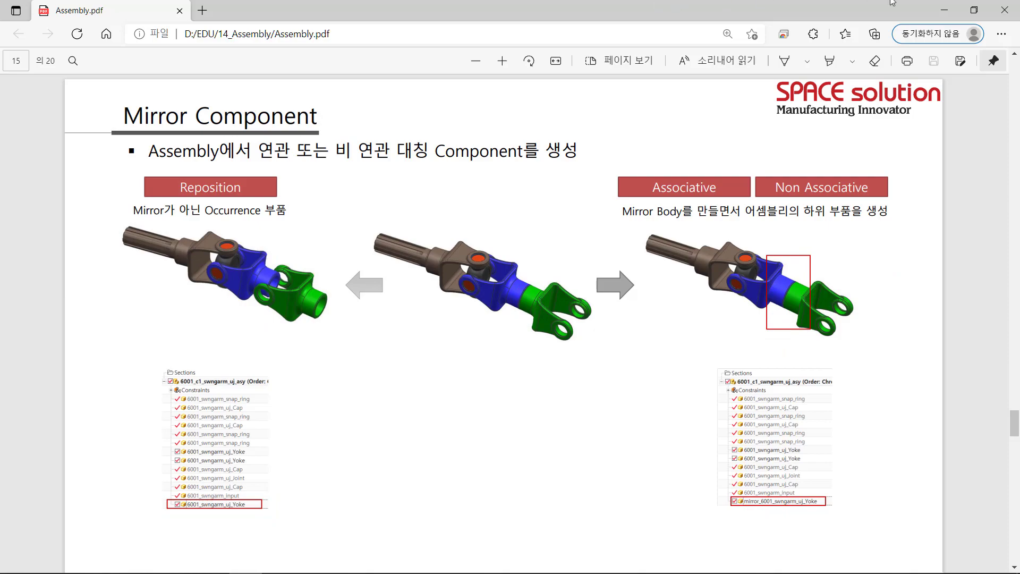
Switch to NX and start the Mirror Assemblies wizard in 6255_c1_swngarm_uj_asy.prt with 6255_swngarm_uj_Yoke as the component to mirror
{"action": "left_click", "coordinate": [945, 9]}
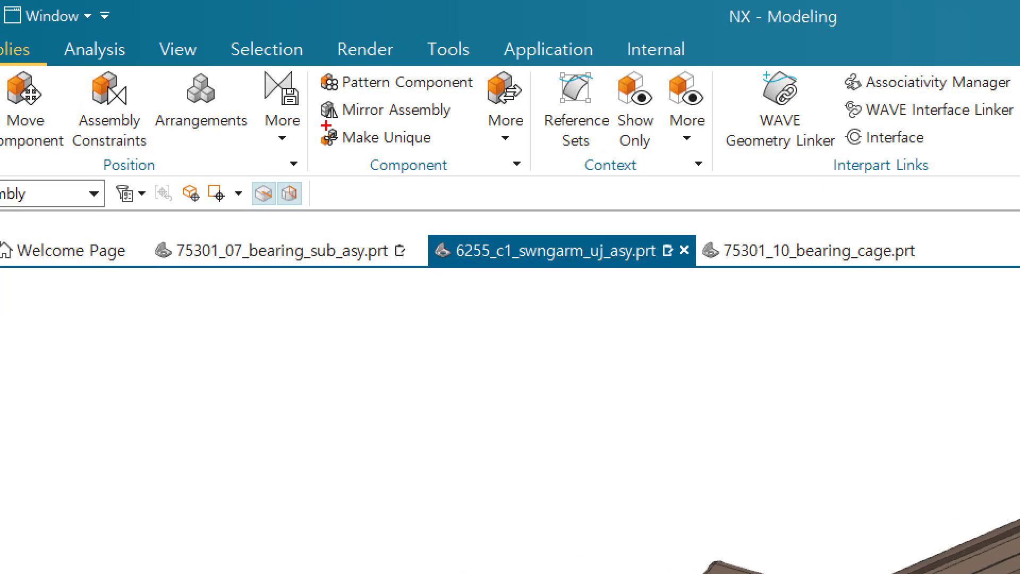
{"action": "left_click_drag", "start_coordinate": [327, 126], "coordinate": [473, 123]}
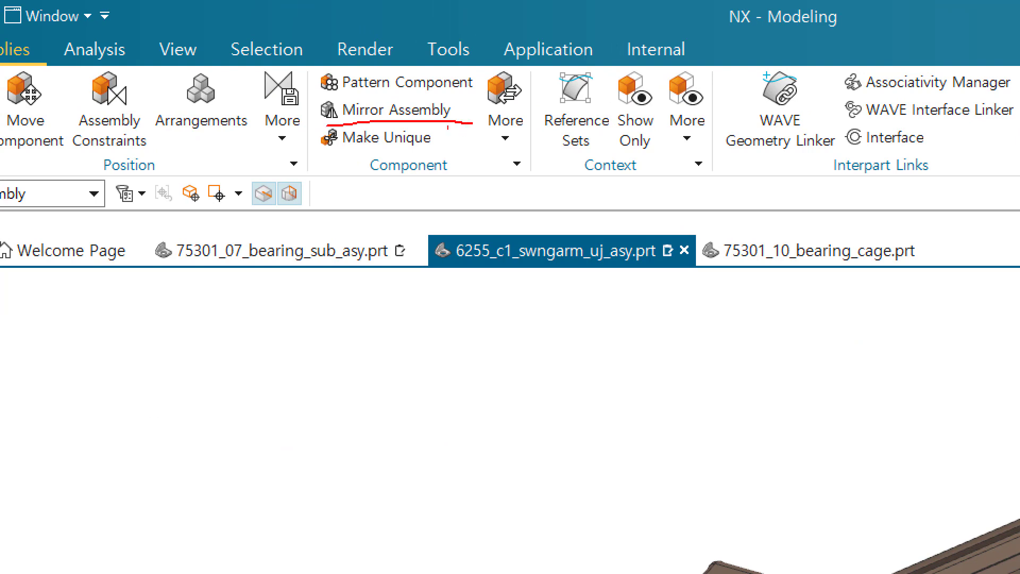
{"action": "left_click", "coordinate": [396, 109]}
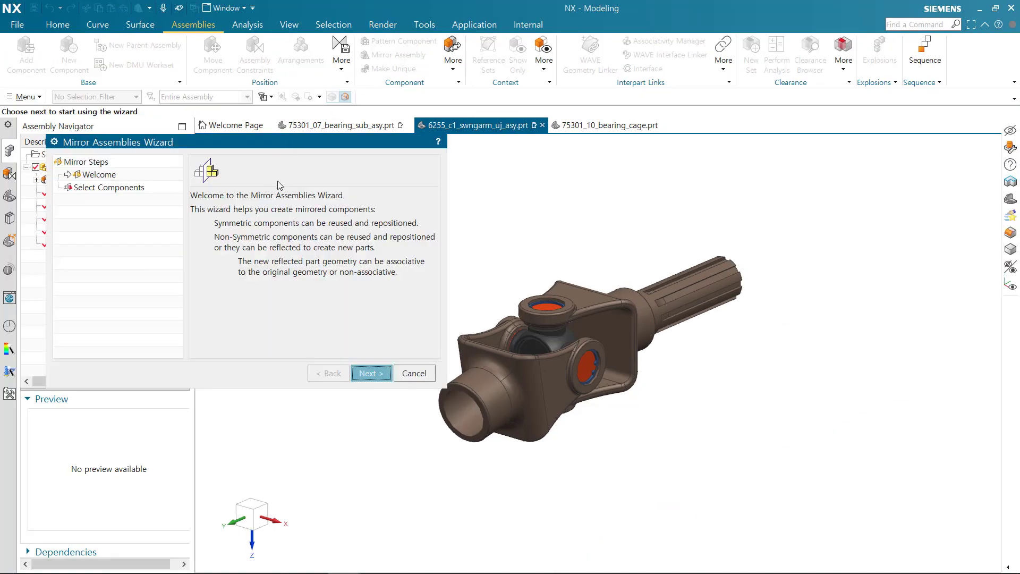
{"action": "middle_click_drag", "start_coordinate": [556, 202], "coordinate": [665, 166], "text": "shift"}
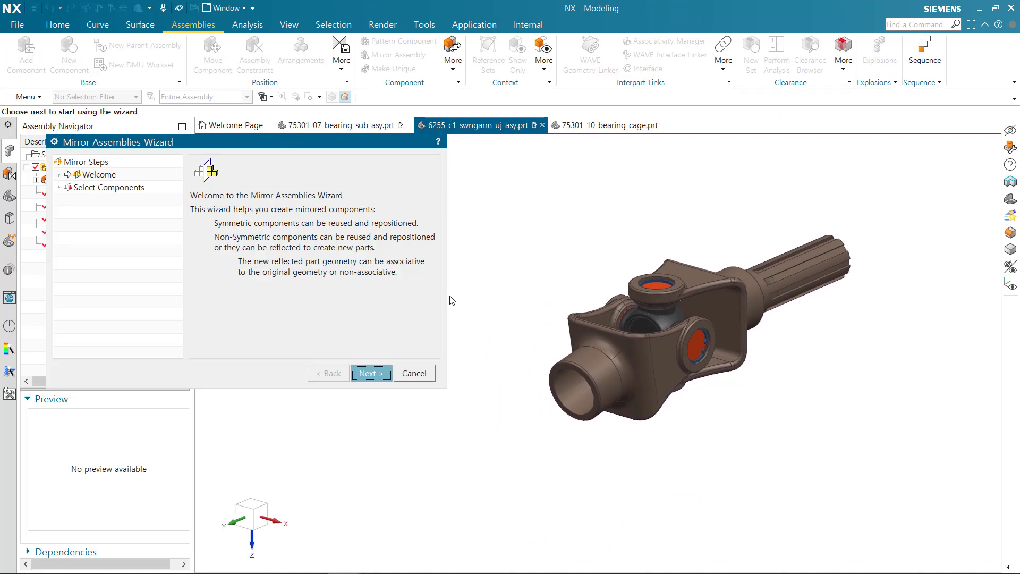
{"action": "left_click", "coordinate": [387, 374]}
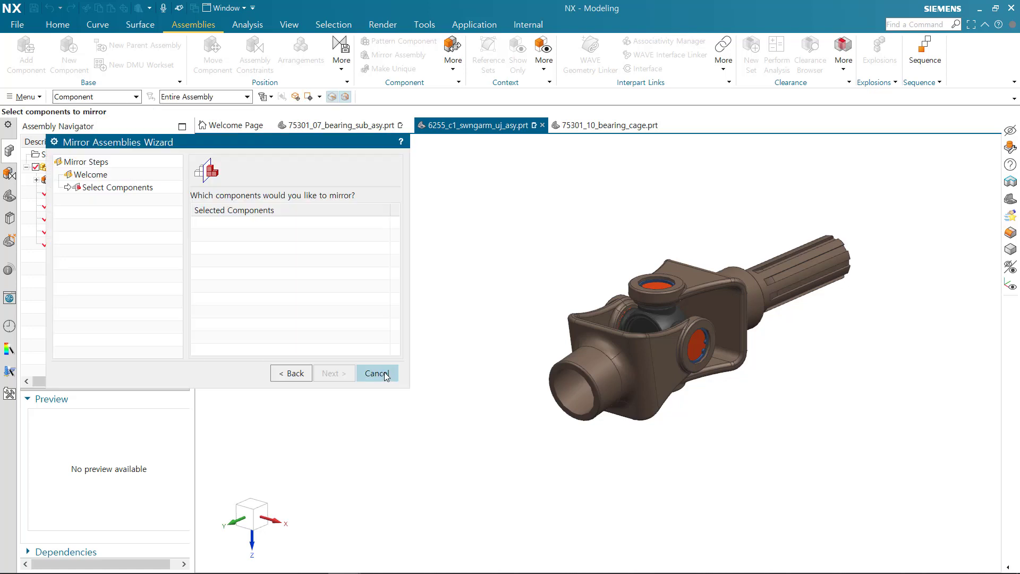
{"action": "left_click", "coordinate": [649, 366]}
{"action": "left_click", "coordinate": [353, 374]}
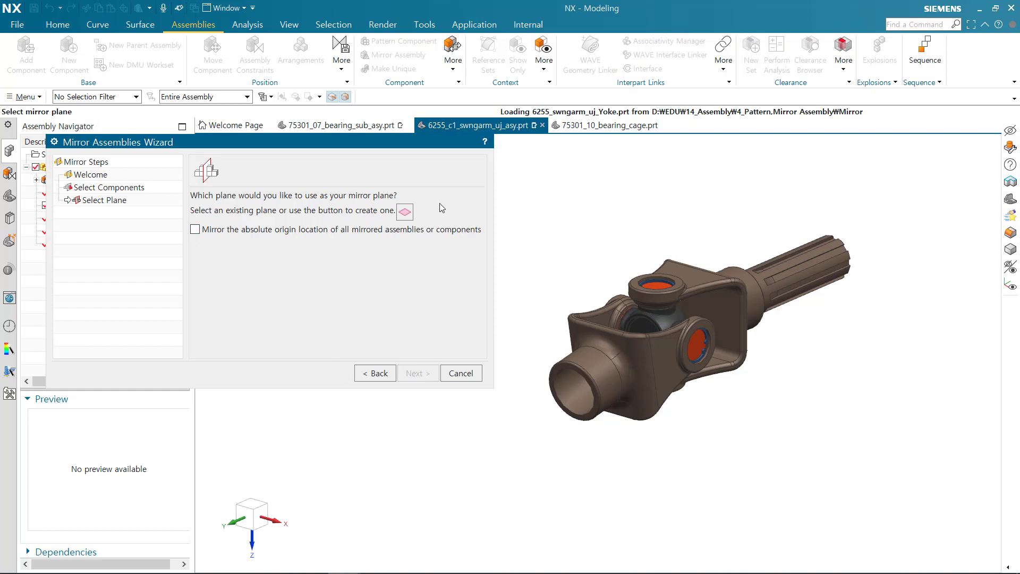
Create an Inferred datum plane on the yoke's open tube end face with offset 0 in and accept it as the mirror plane
{"action": "left_click", "coordinate": [405, 212]}
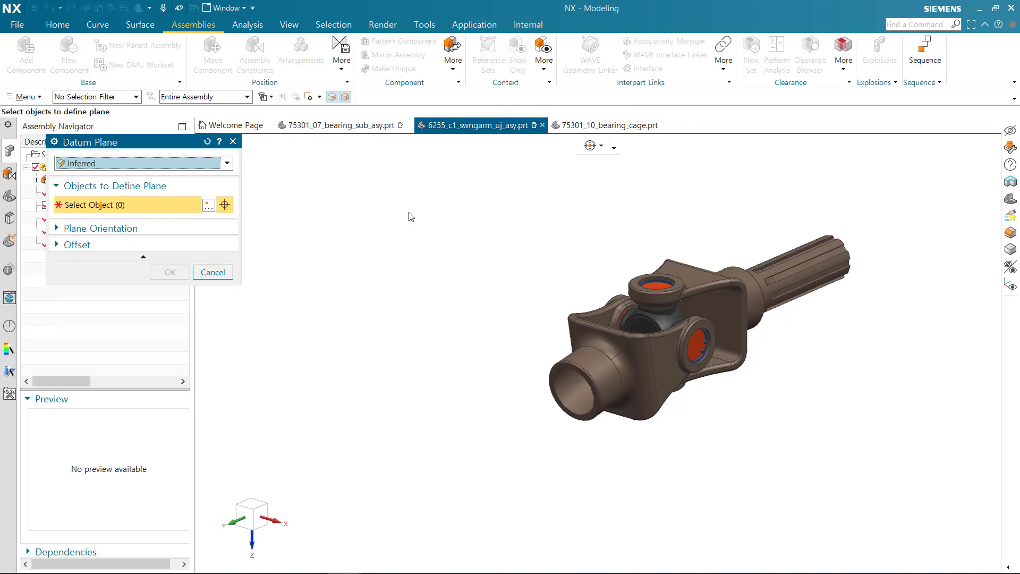
{"action": "left_click", "coordinate": [229, 97]}
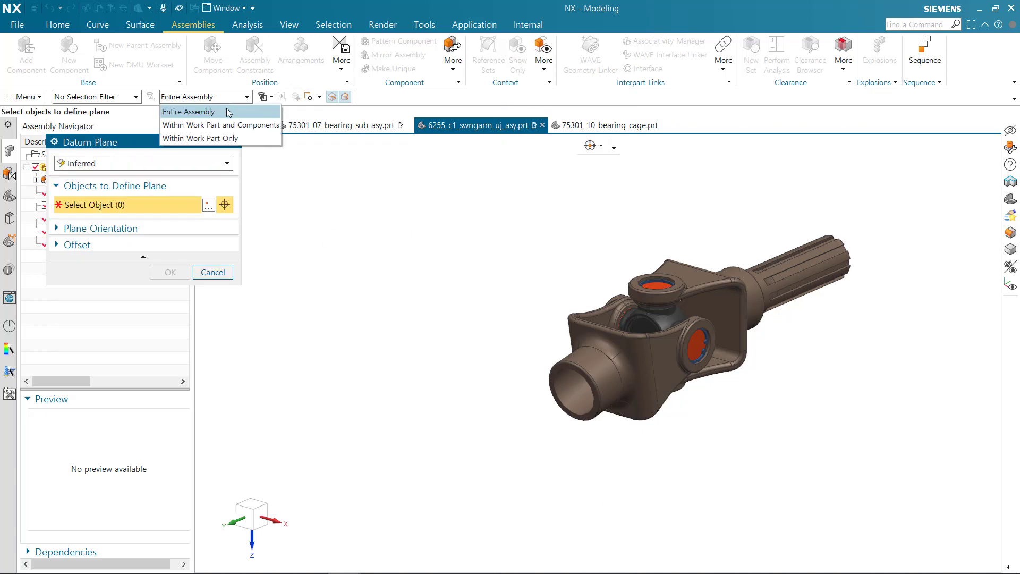
{"action": "left_click", "coordinate": [227, 113]}
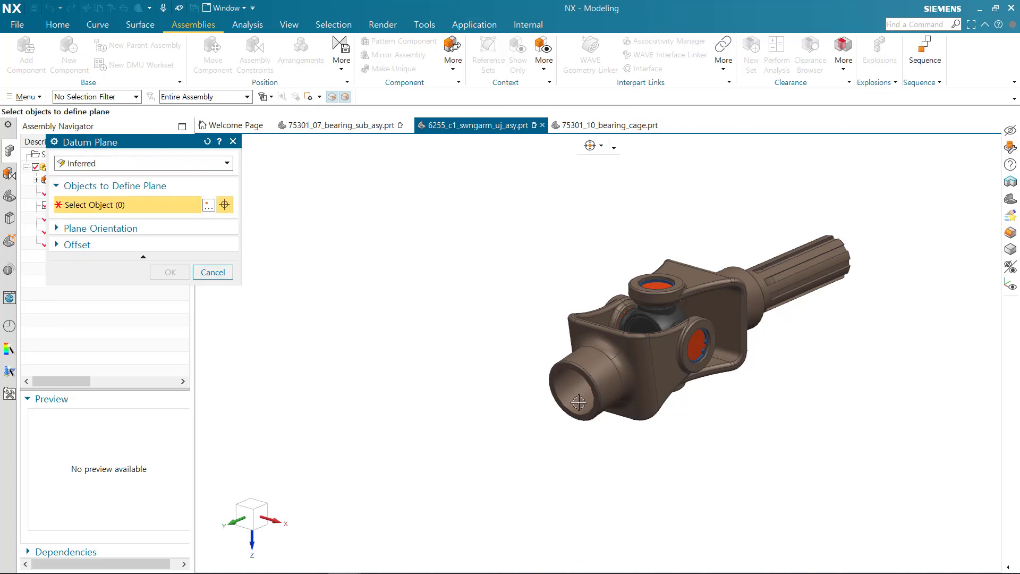
{"action": "scroll", "coordinate": [557, 366], "scroll_direction": "up", "scroll_amount": 5}
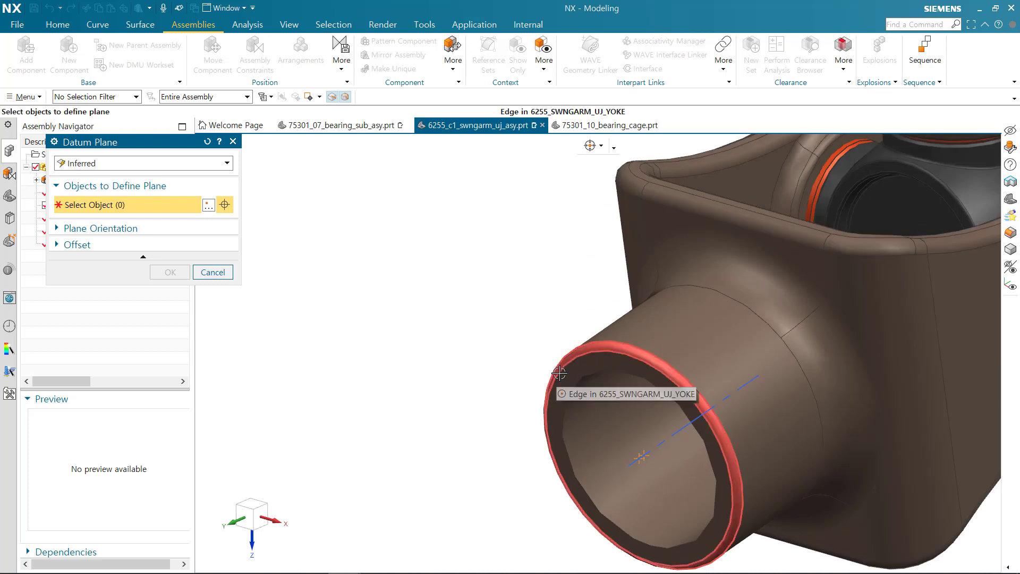
{"action": "left_click", "coordinate": [588, 362]}
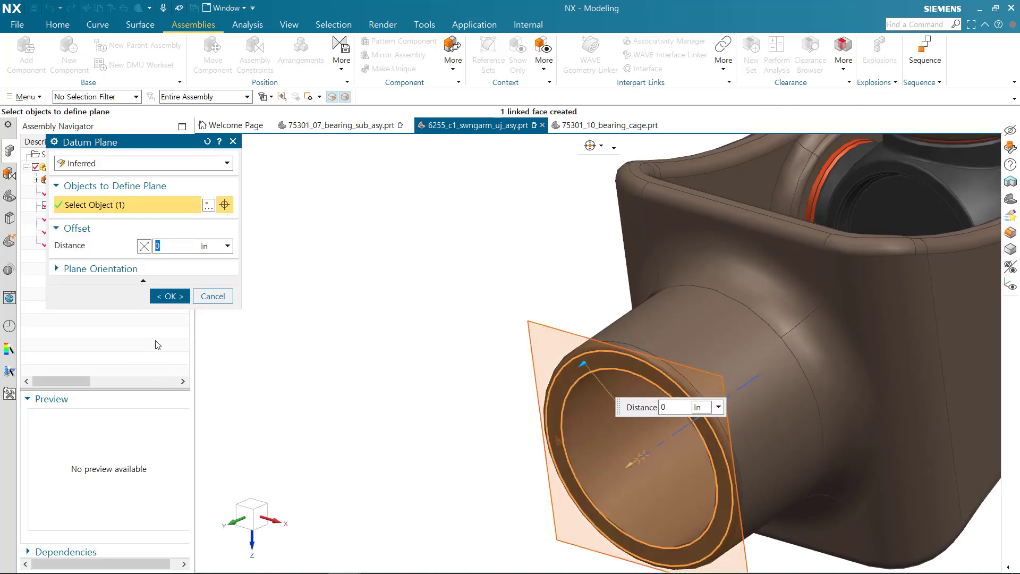
{"action": "scroll", "coordinate": [606, 328], "scroll_direction": "down", "scroll_amount": 2}
{"action": "scroll", "coordinate": [606, 329], "scroll_direction": "down", "scroll_amount": 2}
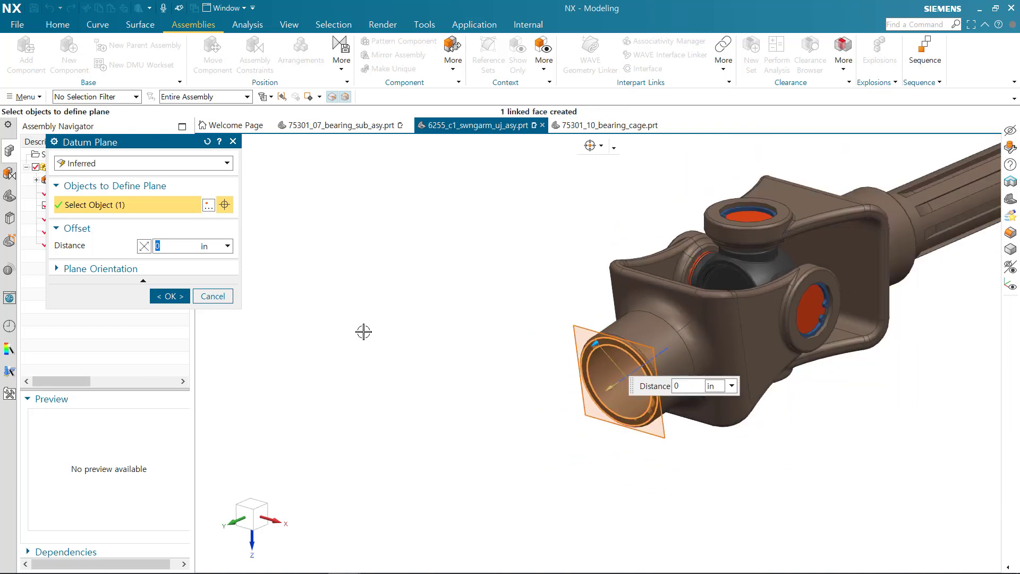
{"action": "left_click", "coordinate": [160, 297]}
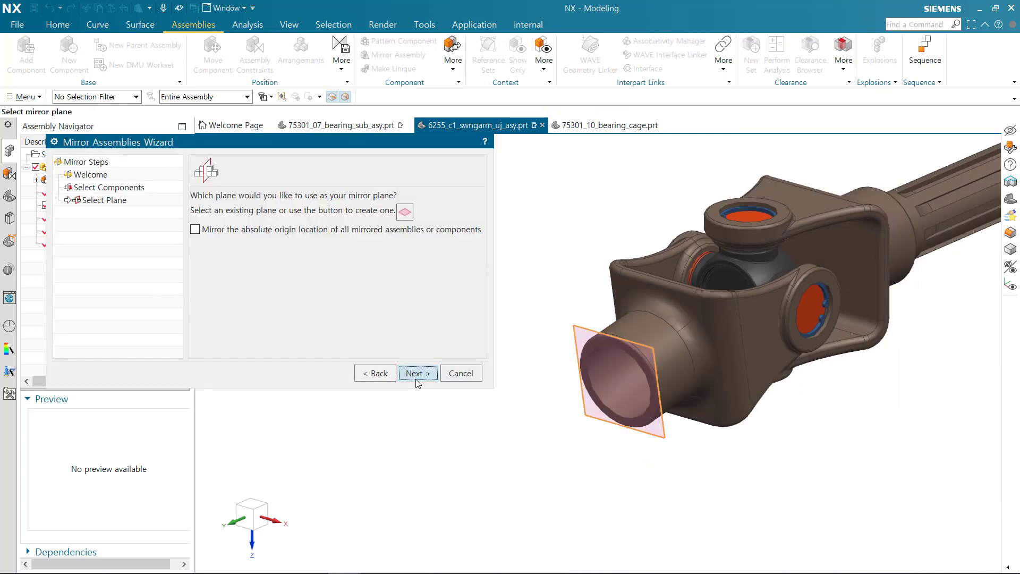
{"action": "left_click", "coordinate": [415, 373]}
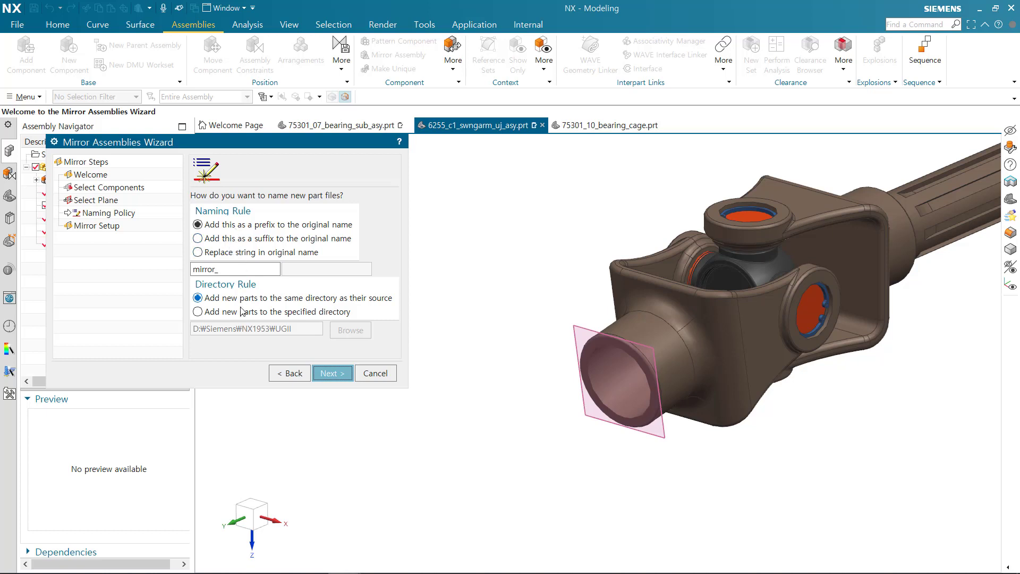
Accept the mirror_ prefix naming policy, try the Associative and Non Associative mirror types, and set the yoke to Reuse and Reposition
{"action": "left_click", "coordinate": [330, 373]}
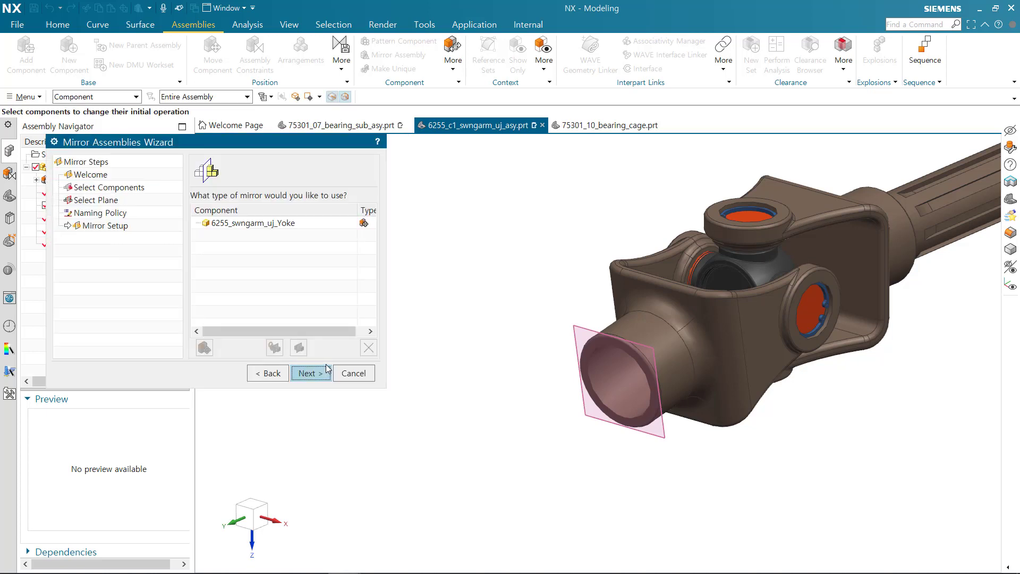
{"action": "left_click", "coordinate": [319, 223]}
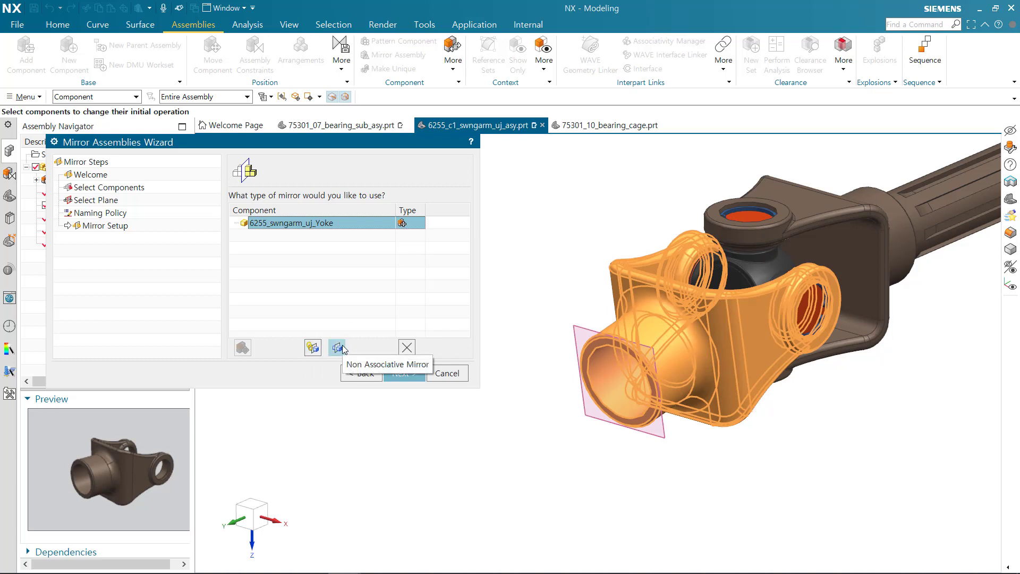
{"action": "left_click", "coordinate": [312, 349]}
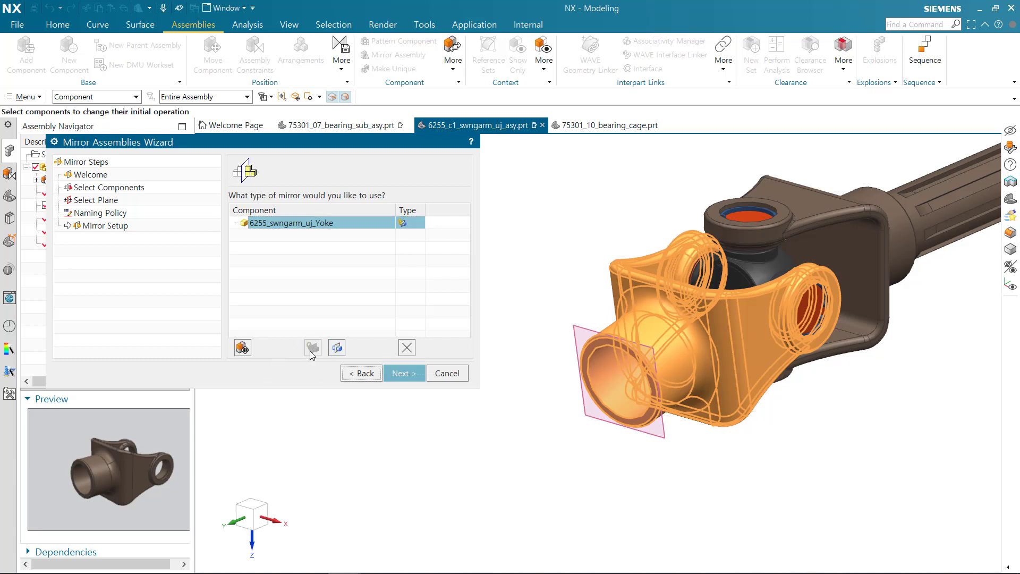
{"action": "left_click", "coordinate": [340, 352]}
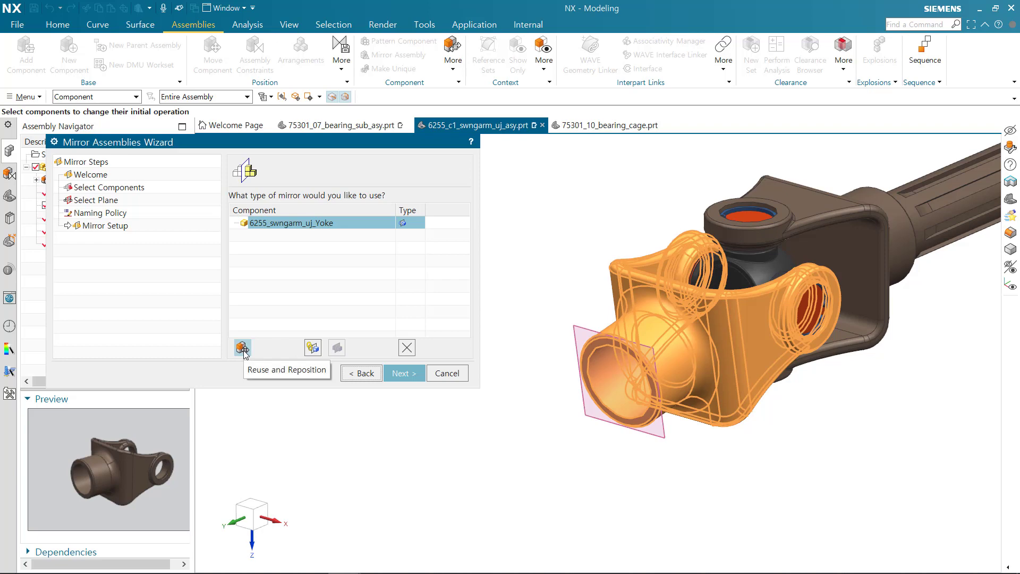
{"action": "left_click", "coordinate": [403, 375]}
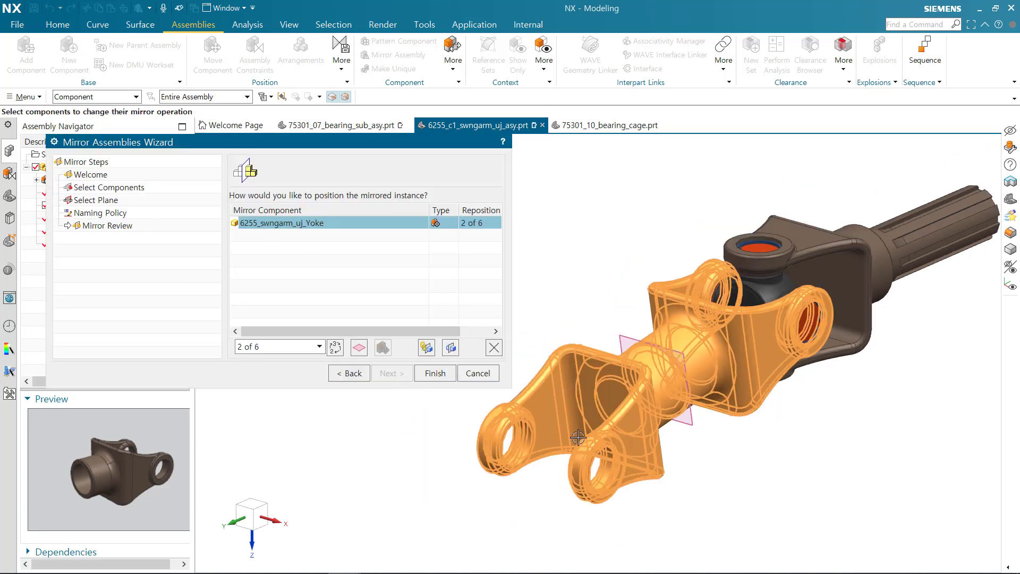
Cycle through the mirrored yoke's reposition solutions, choose solution 2 of 6 and finish the mirror
{"action": "left_click", "coordinate": [335, 348]}
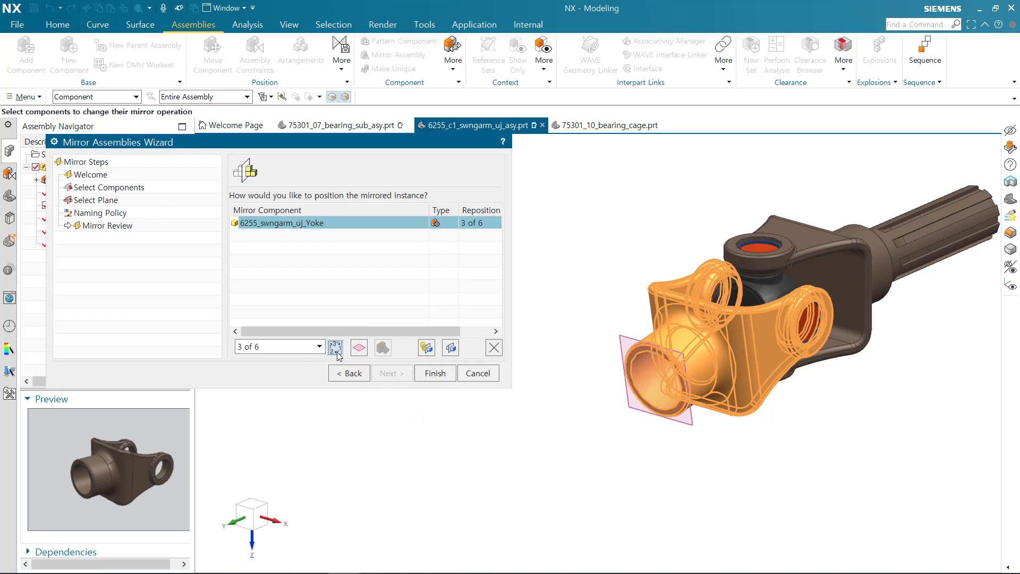
{"action": "left_click", "coordinate": [335, 348]}
{"action": "left_click", "coordinate": [336, 348]}
{"action": "left_click", "coordinate": [335, 348]}
{"action": "left_click", "coordinate": [336, 349]}
{"action": "left_click", "coordinate": [336, 348]}
{"action": "left_click", "coordinate": [336, 348]}
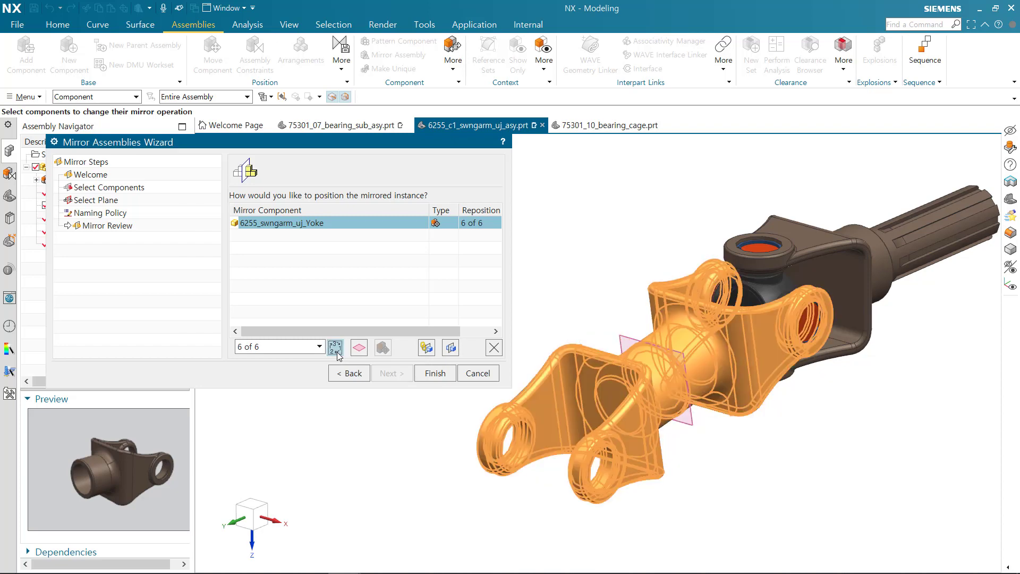
{"action": "left_click", "coordinate": [336, 348]}
{"action": "left_click", "coordinate": [336, 348]}
{"action": "left_click", "coordinate": [335, 348]}
{"action": "left_click", "coordinate": [337, 353]}
{"action": "left_click", "coordinate": [338, 353]}
{"action": "left_click", "coordinate": [338, 352]}
{"action": "left_click", "coordinate": [336, 348]}
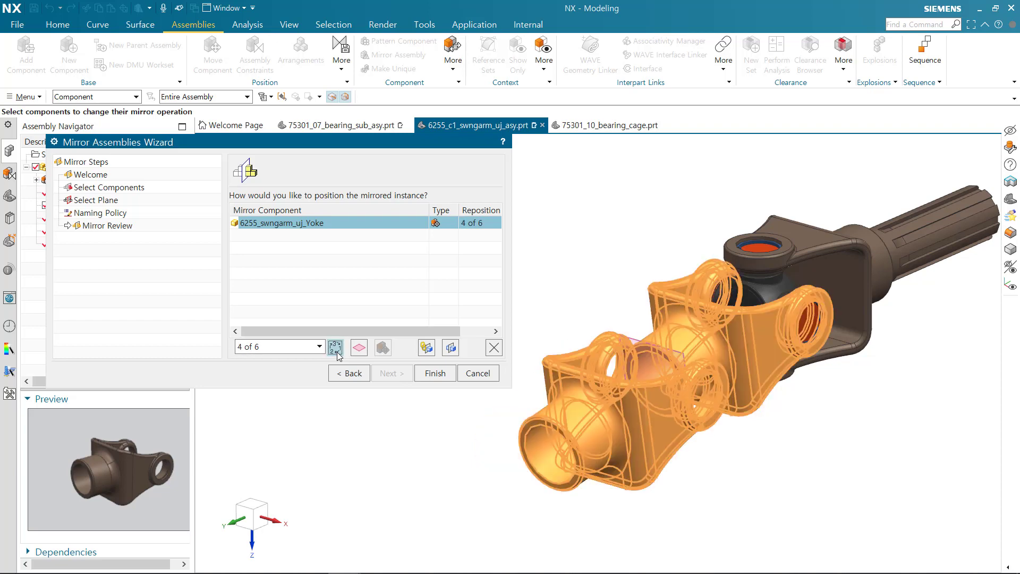
{"action": "left_click", "coordinate": [338, 353]}
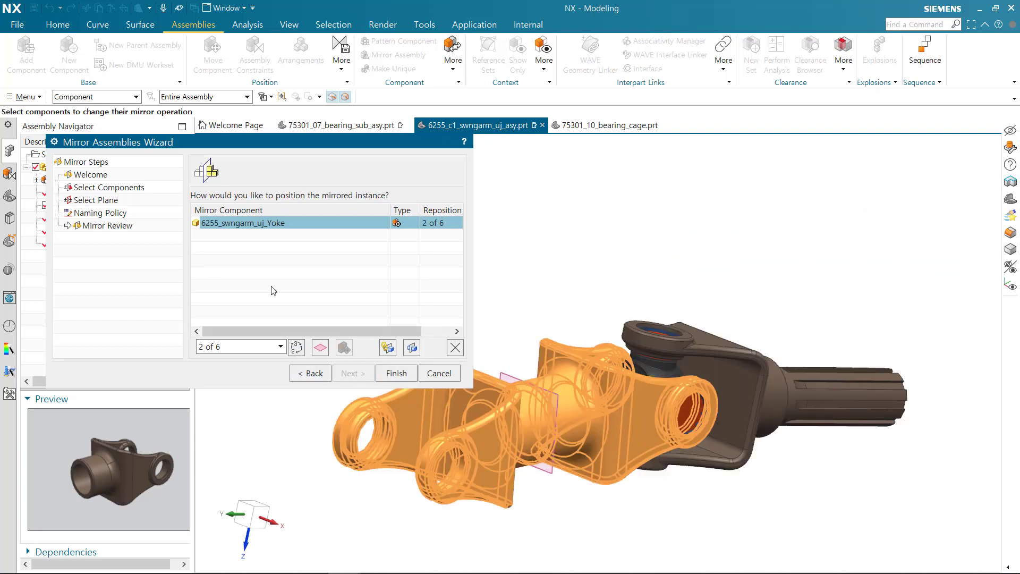
{"action": "left_click", "coordinate": [396, 373]}
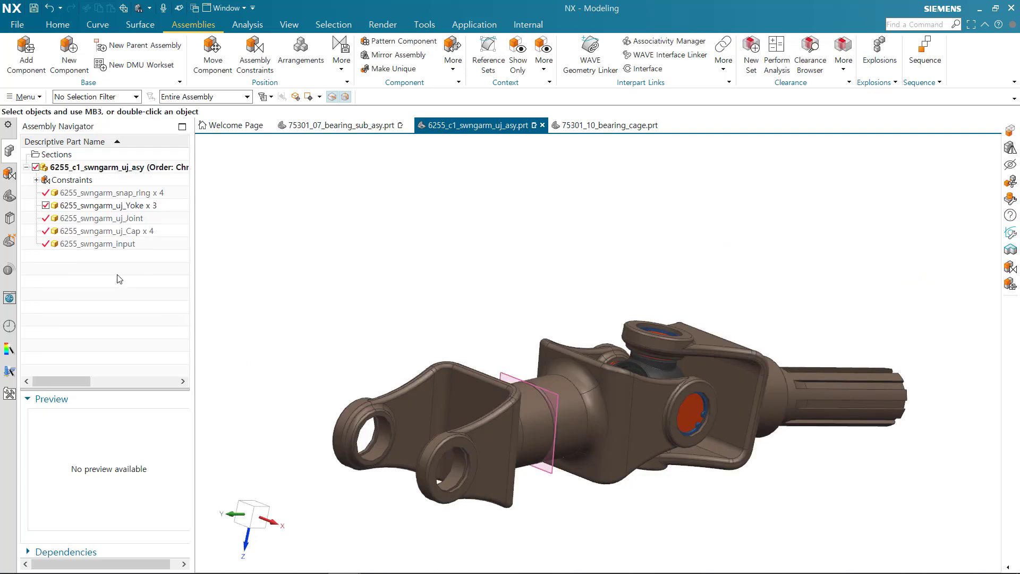
Unpack all packed components in the assembly tree to check the yoke instances individually
{"action": "right_click", "coordinate": [115, 291]}
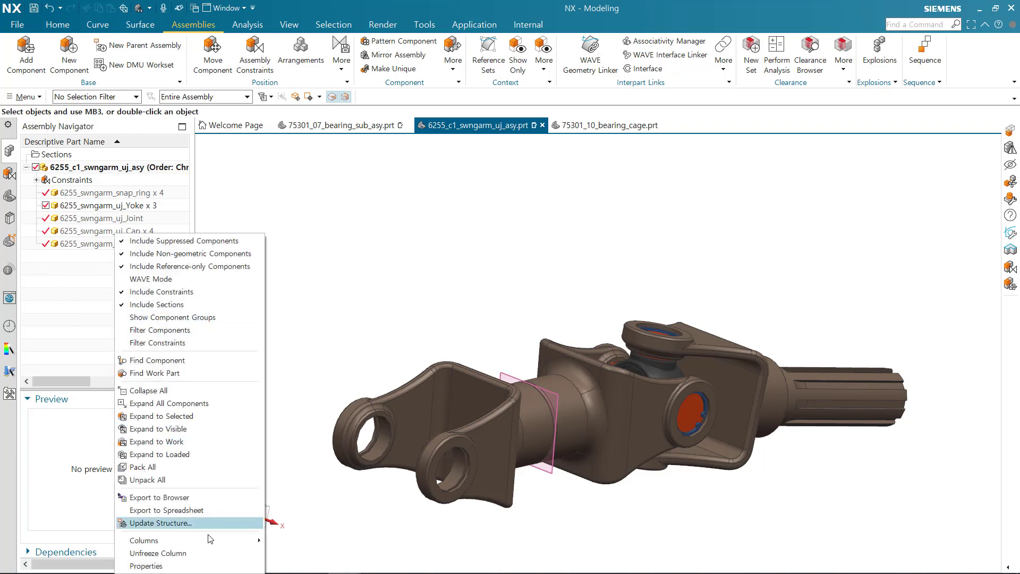
{"action": "left_click", "coordinate": [127, 206]}
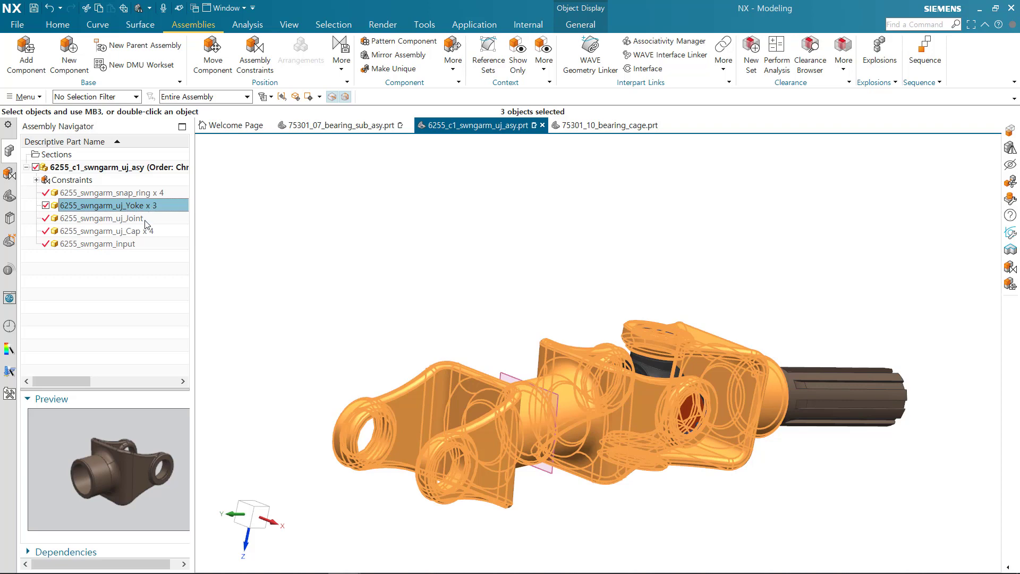
{"action": "right_click", "coordinate": [118, 284]}
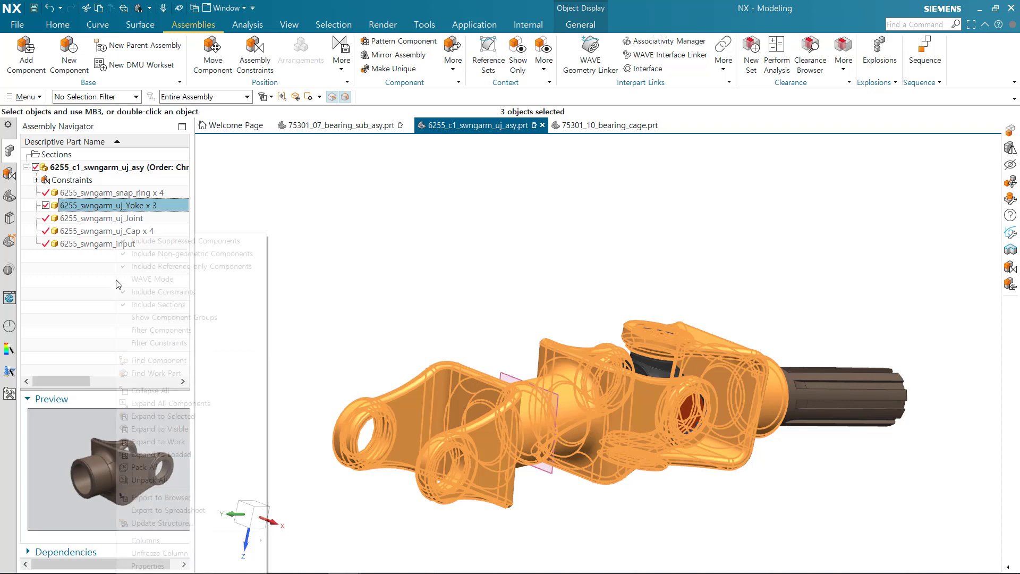
{"action": "left_click", "coordinate": [181, 480]}
{"action": "left_click", "coordinate": [119, 346]}
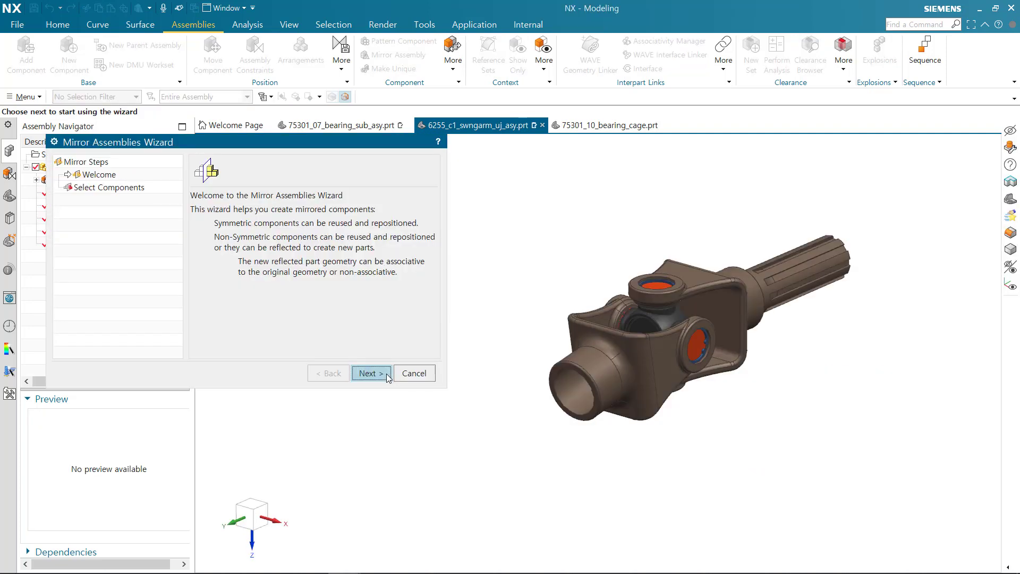
In the Mirror Assemblies wizard, choose the 6255_swngarm_uj_Yoke with the open tube end as the component to mirror
{"action": "left_click", "coordinate": [386, 374]}
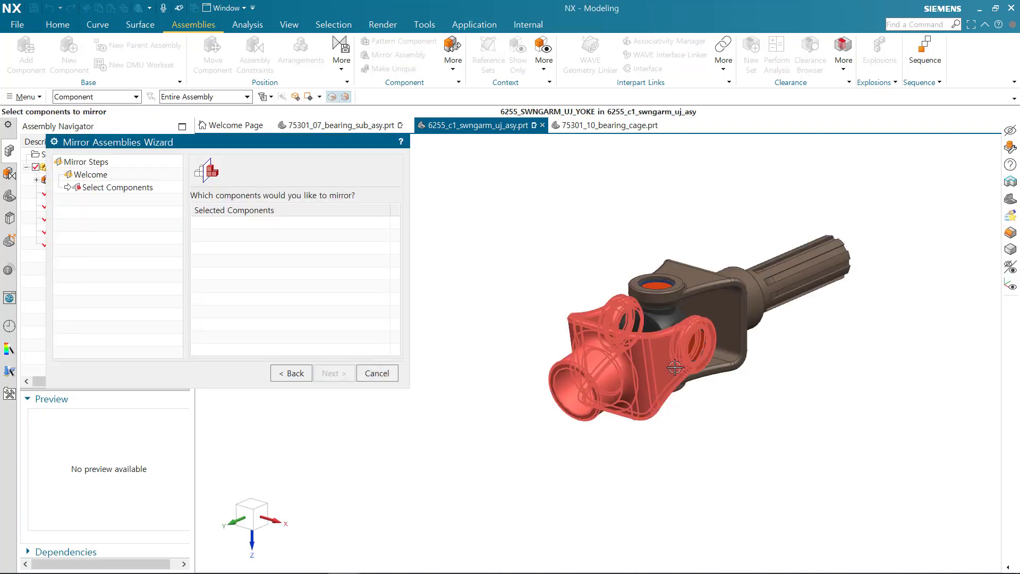
{"action": "left_click", "coordinate": [648, 366]}
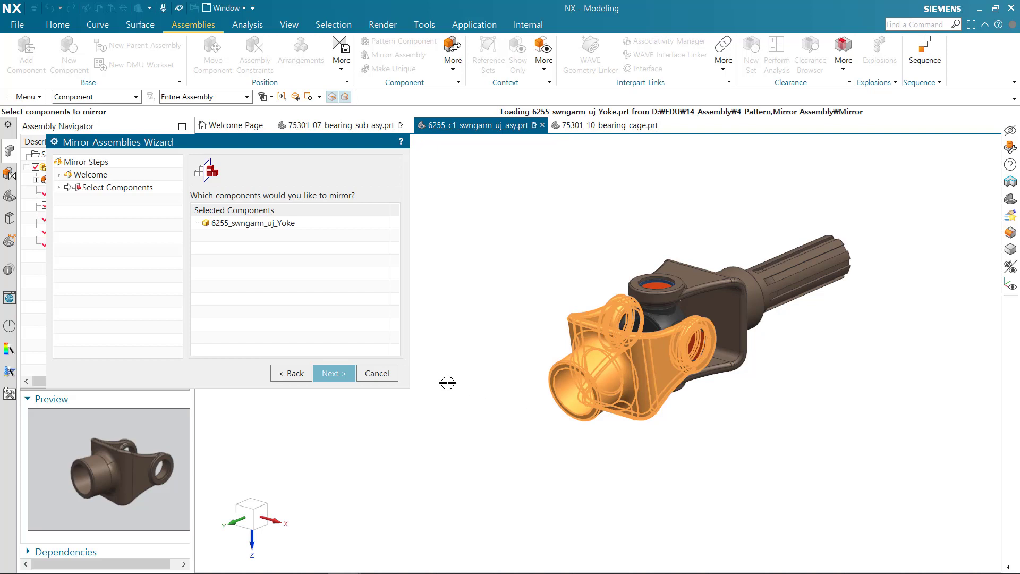
{"action": "left_click", "coordinate": [342, 375]}
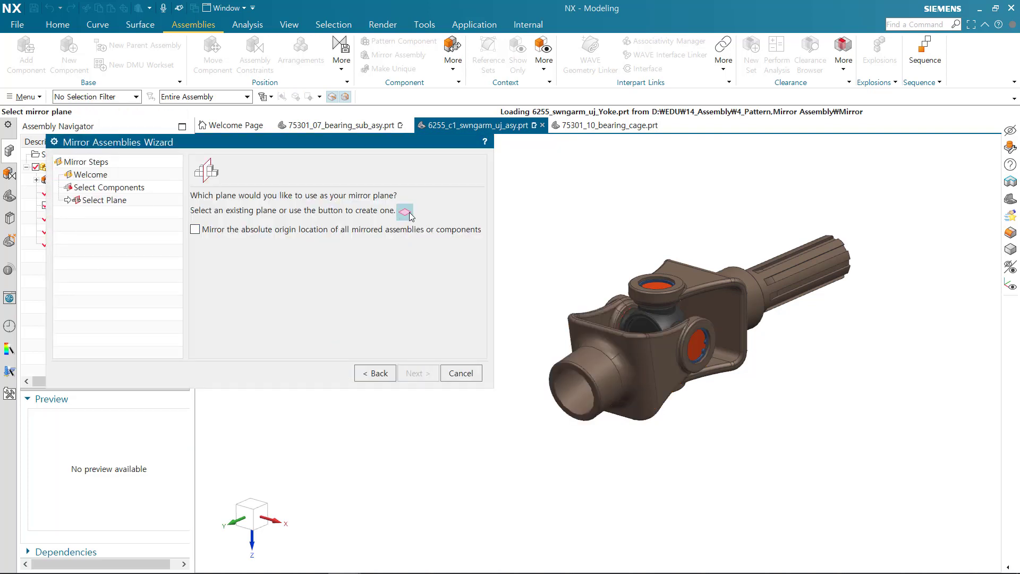
Create an Inferred datum plane at 0 in offset on the end face of the yoke's open tube as mirror plane
{"action": "left_click", "coordinate": [406, 213]}
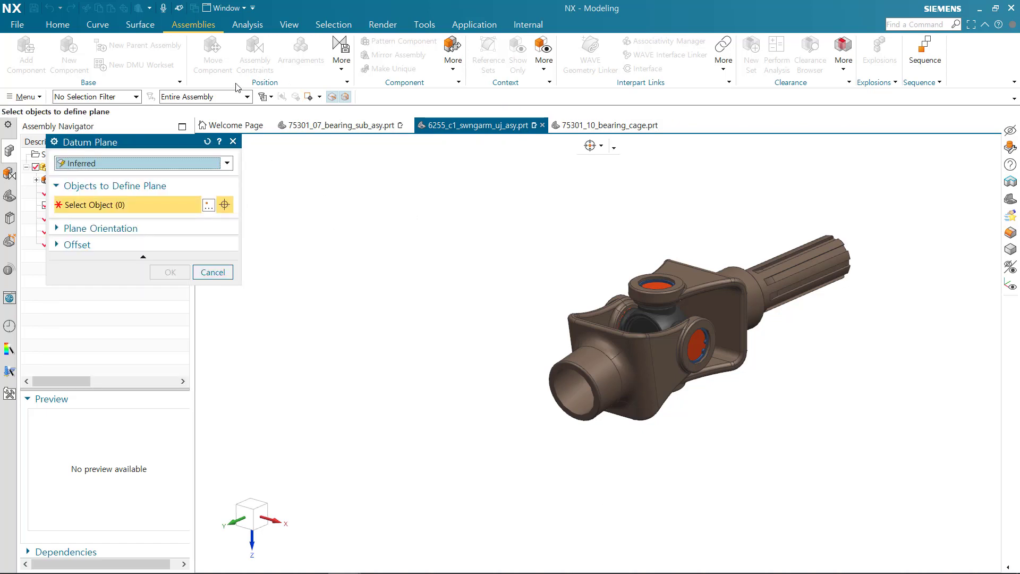
{"action": "left_click", "coordinate": [228, 100]}
{"action": "left_click", "coordinate": [227, 113]}
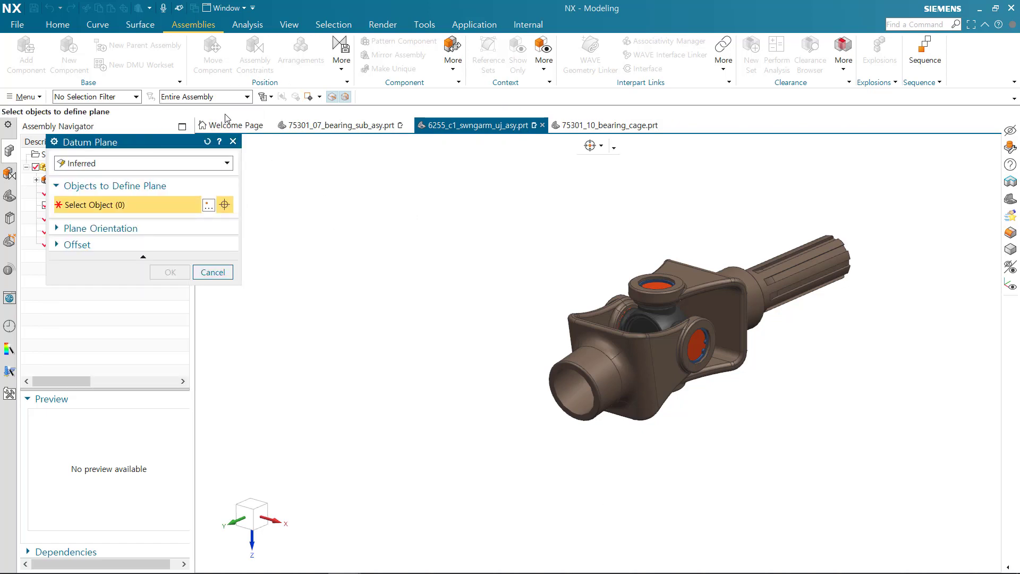
{"action": "scroll", "coordinate": [555, 365], "scroll_direction": "up", "scroll_amount": 5}
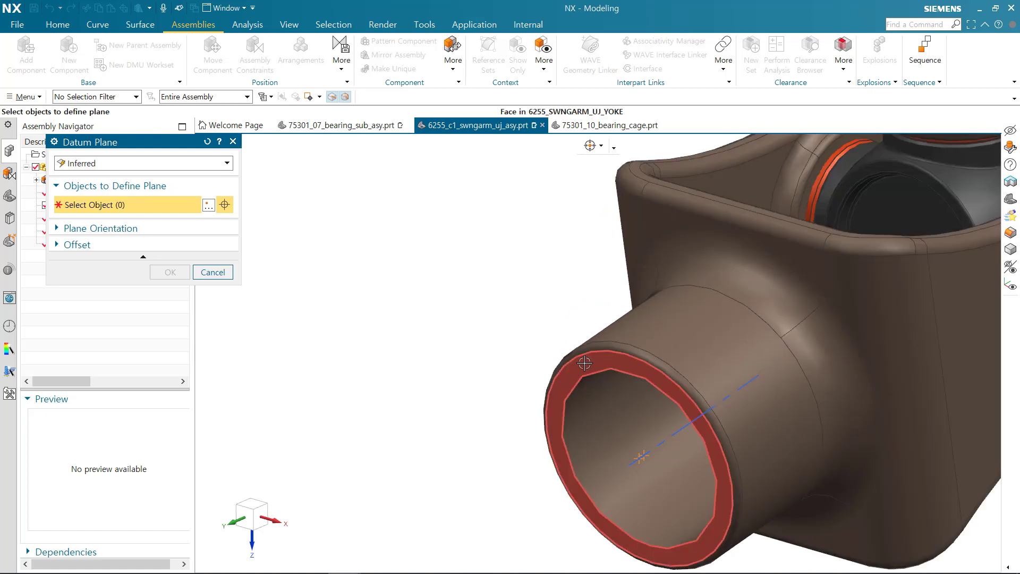
{"action": "left_click", "coordinate": [579, 364]}
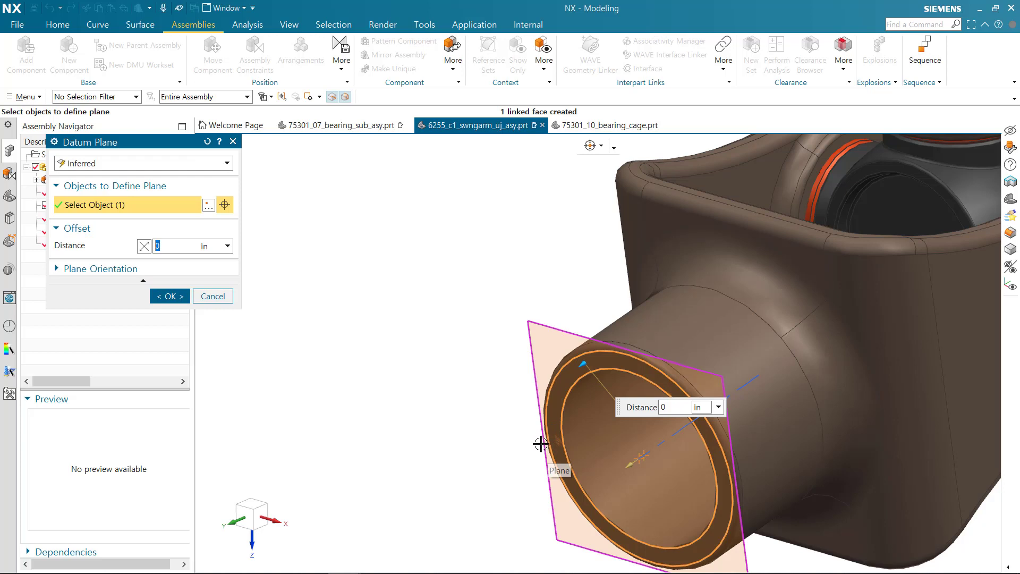
{"action": "scroll", "coordinate": [605, 327], "scroll_direction": "down", "scroll_amount": 4}
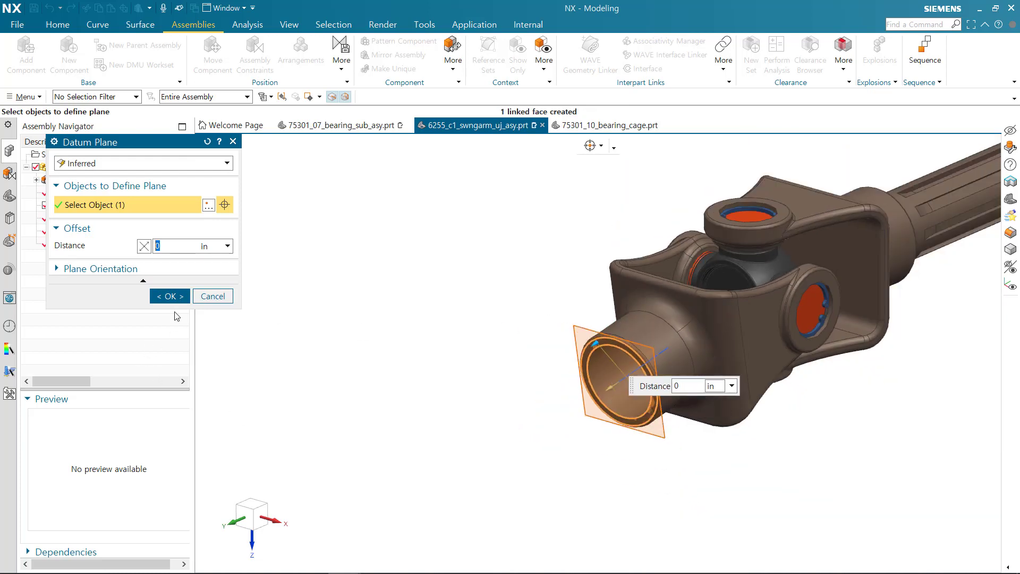
{"action": "left_click", "coordinate": [151, 299]}
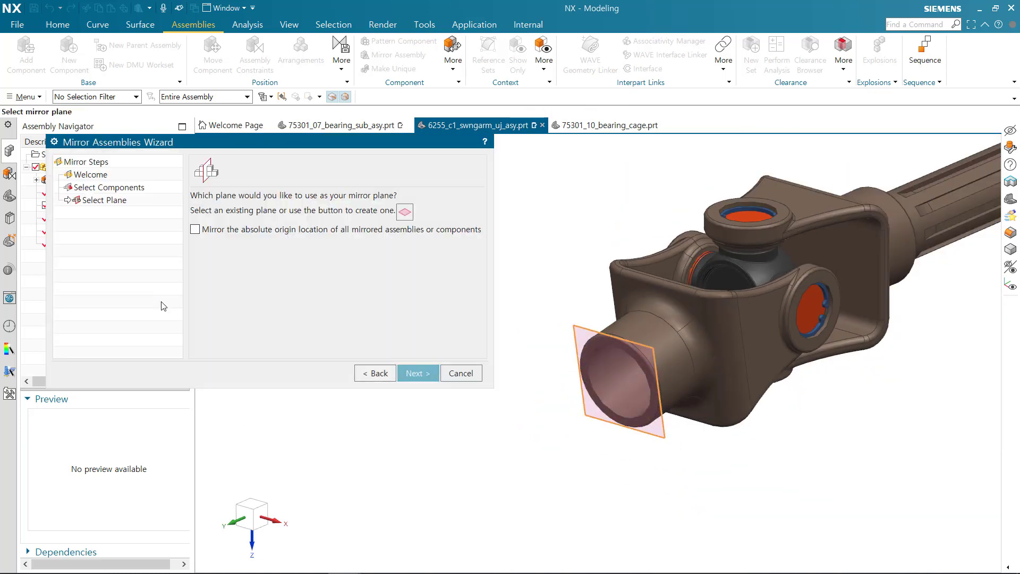
Keep the mirror_ prefix naming policy, set the yoke to Associative Mirror, accept creating a new part file and finish the mirror
{"action": "left_click", "coordinate": [418, 373]}
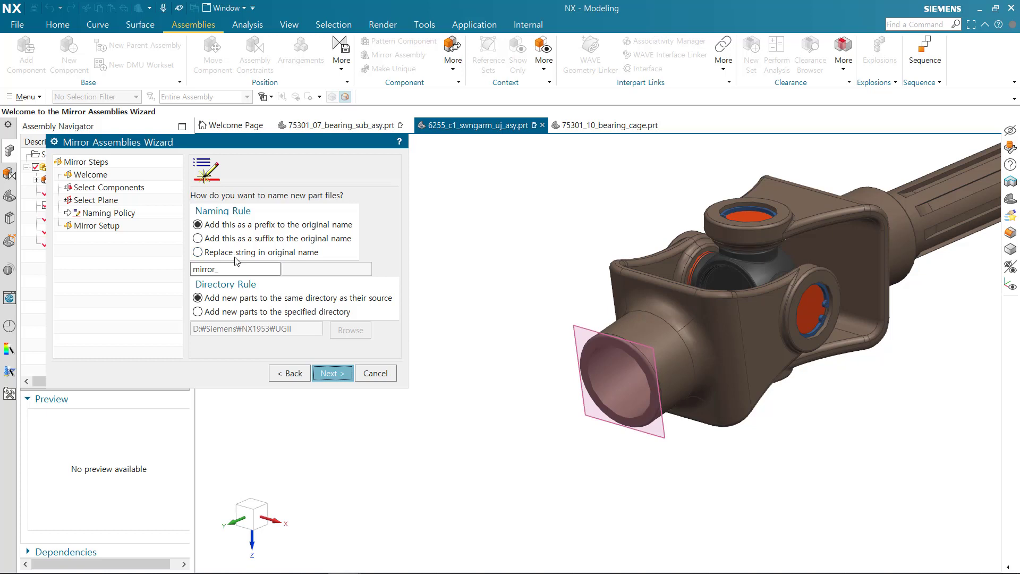
{"action": "left_click", "coordinate": [328, 374]}
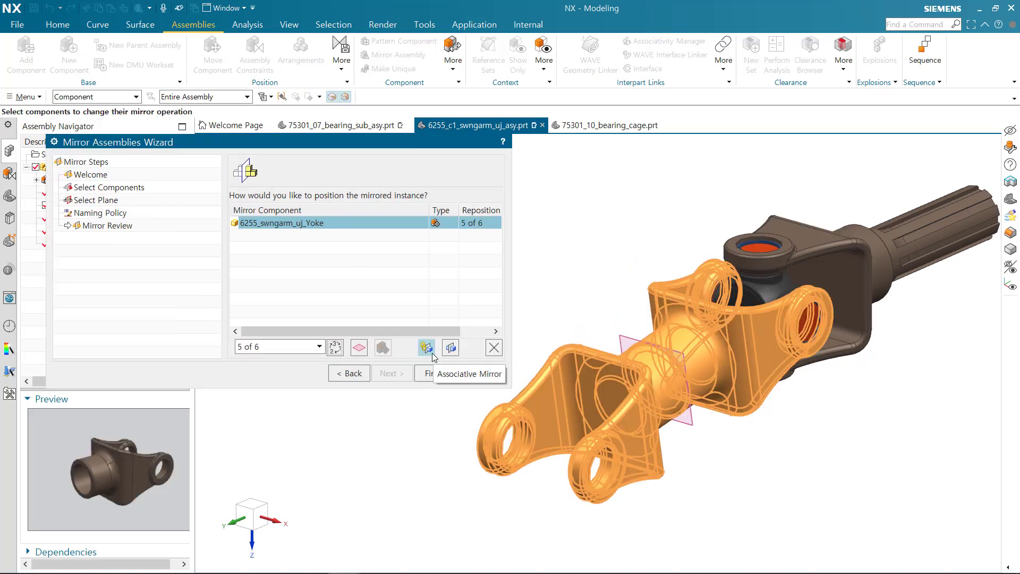
{"action": "left_click", "coordinate": [426, 347]}
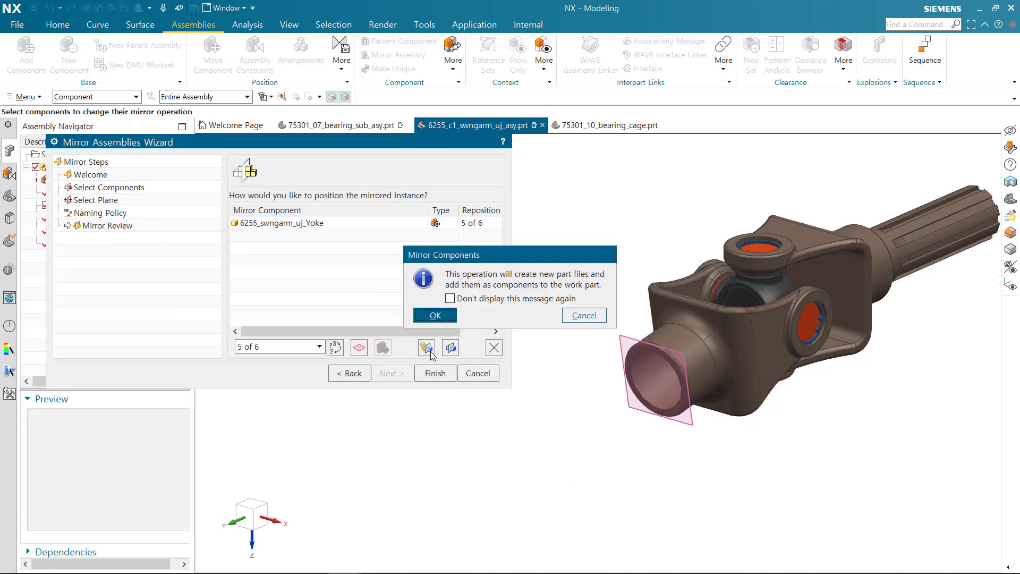
{"action": "left_click", "coordinate": [434, 316]}
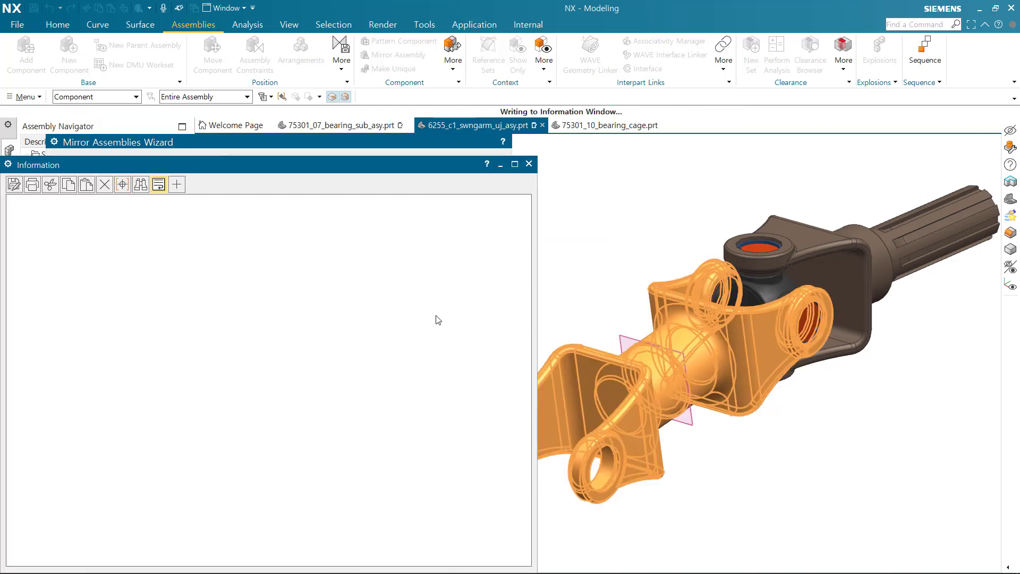
{"action": "left_click", "coordinate": [529, 164]}
{"action": "left_click", "coordinate": [433, 375]}
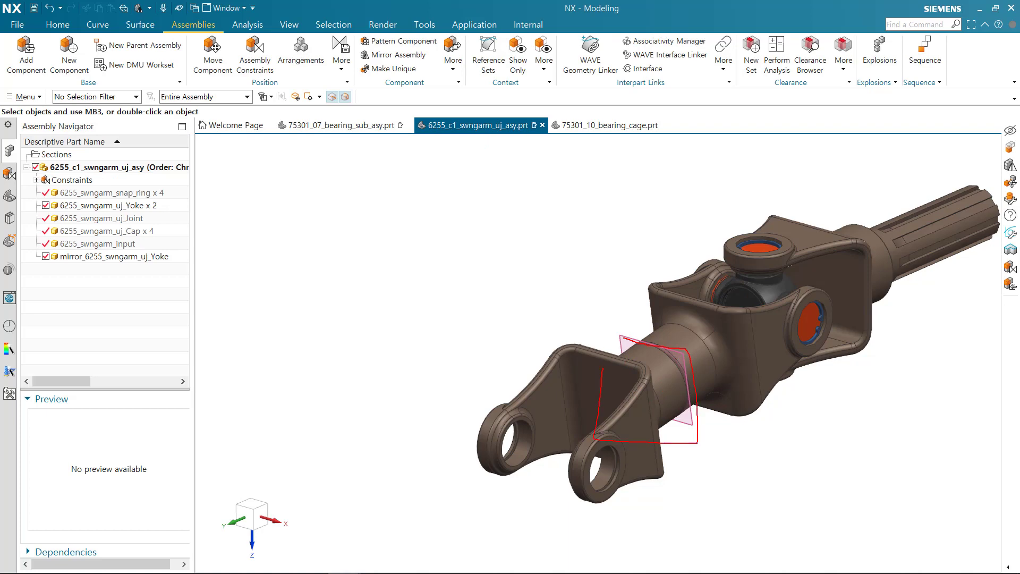
Make the original yoke the work part and resize the outer cylindrical face of its tube to 2 in diameter
{"action": "left_click_drag", "start_coordinate": [738, 354], "coordinate": [816, 454]}
{"action": "middle_click_drag", "start_coordinate": [817, 454], "coordinate": [761, 518]}
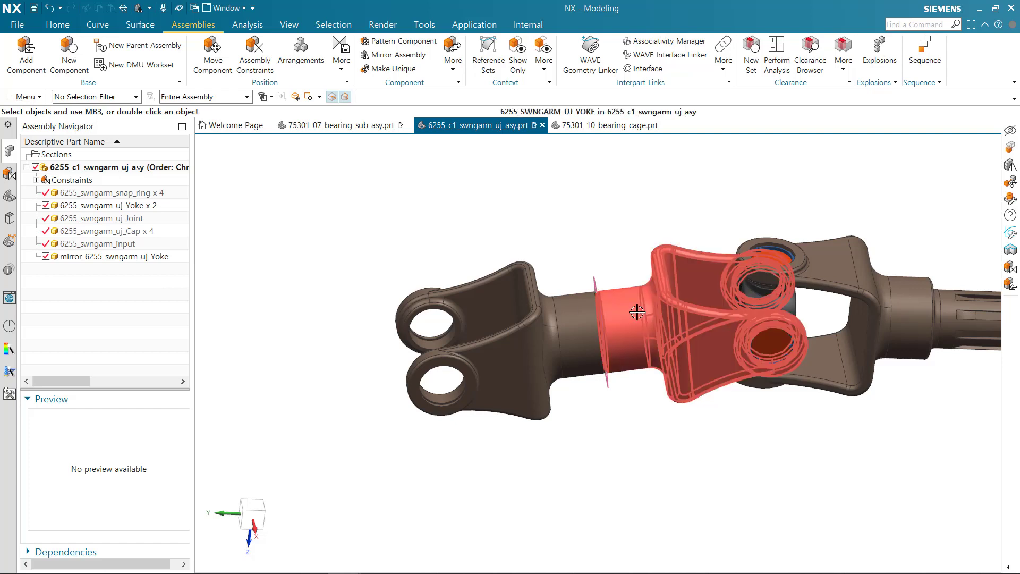
{"action": "double_click", "coordinate": [653, 306]}
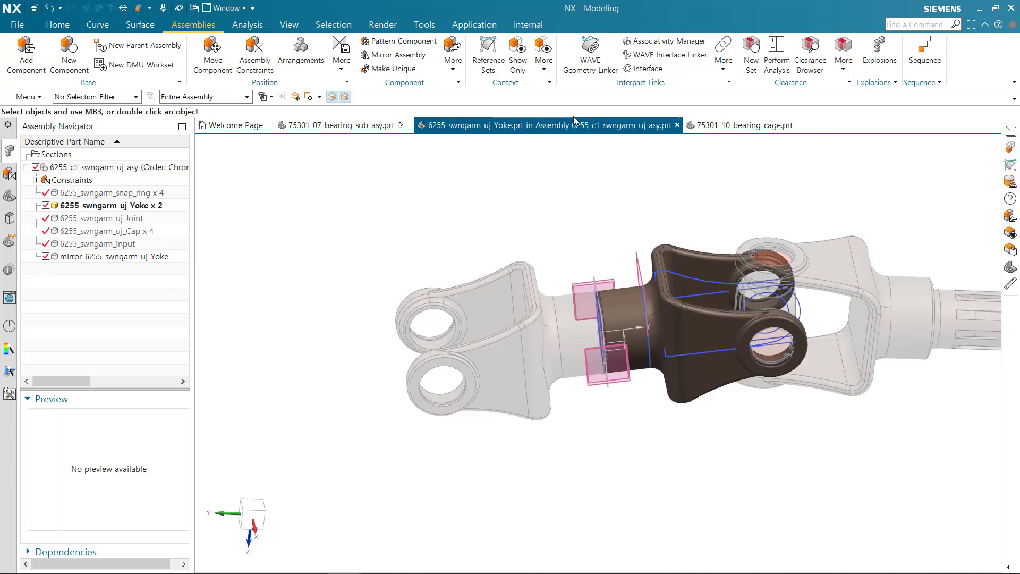
{"action": "left_click", "coordinate": [57, 25]}
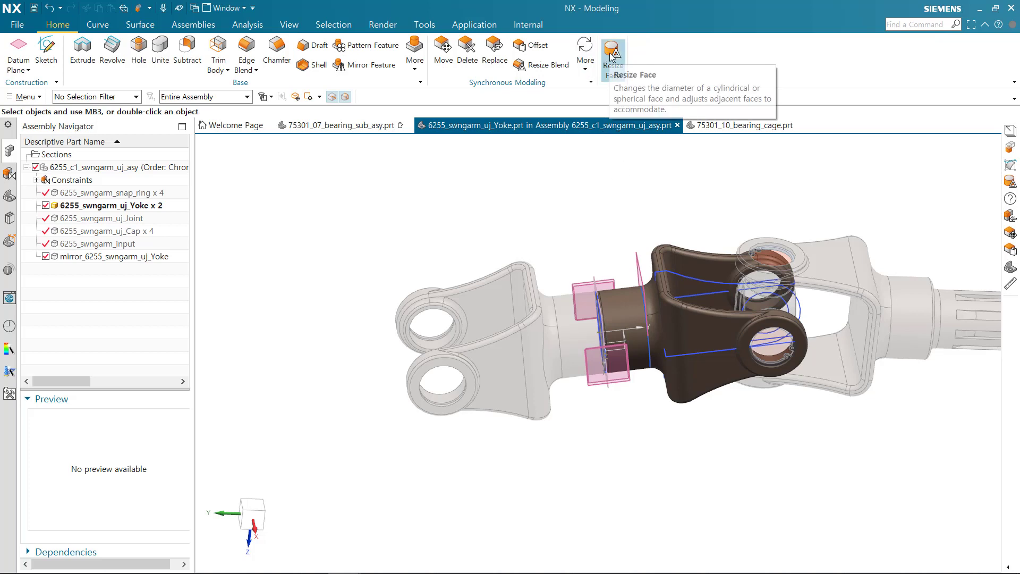
{"action": "left_click", "coordinate": [627, 308]}
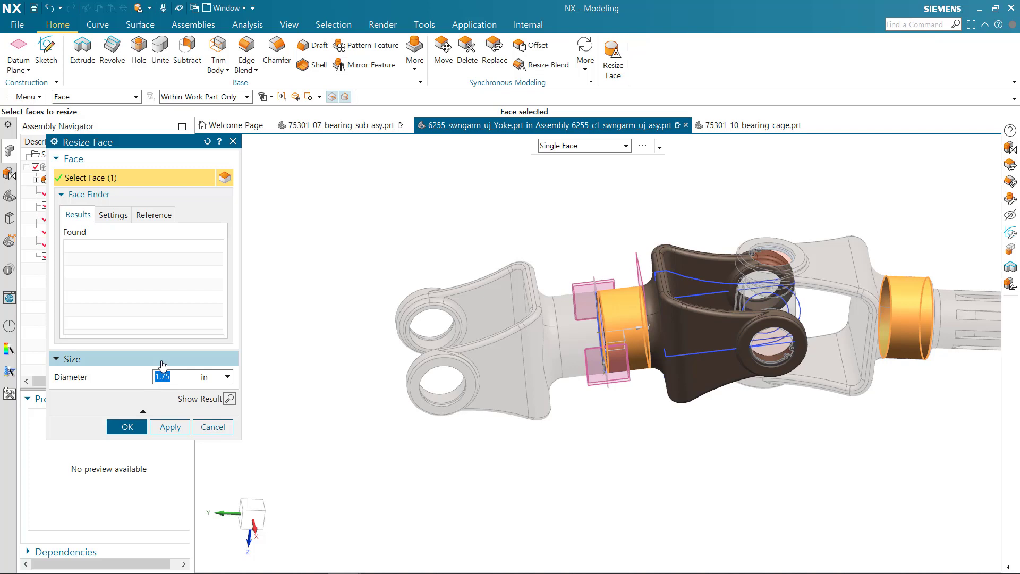
{"action": "type", "text": "2"}
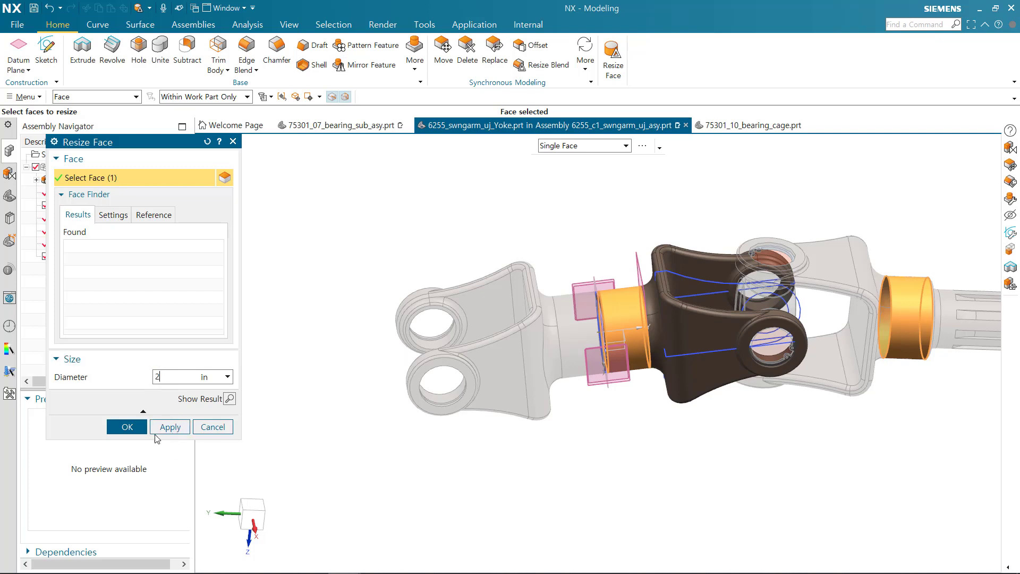
{"action": "left_click", "coordinate": [127, 426]}
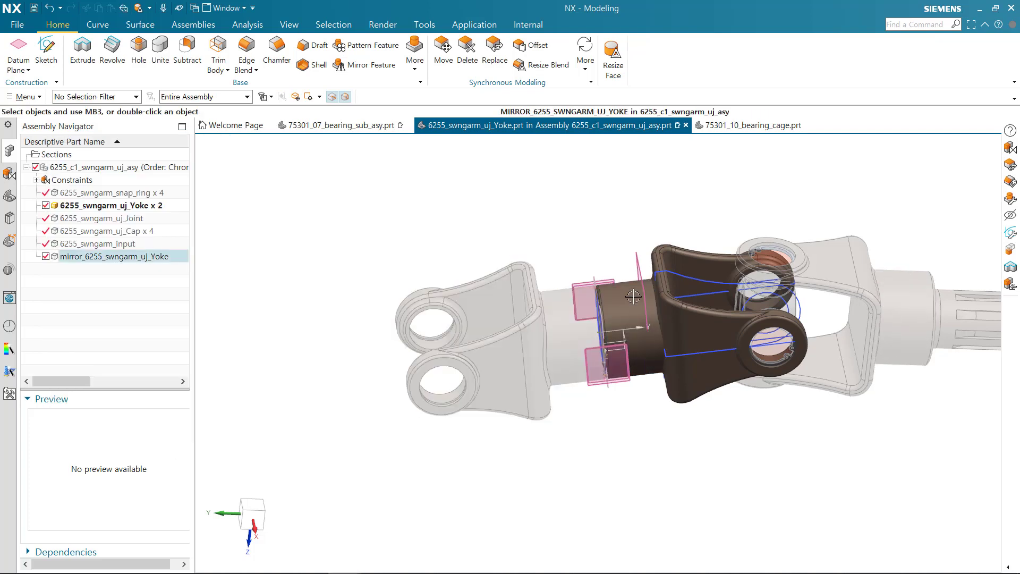
Make 6255_c1_swngarm_uj_asy the work part again and compare the tube diameters of the original and mirrored yokes
{"action": "double_click", "coordinate": [109, 168]}
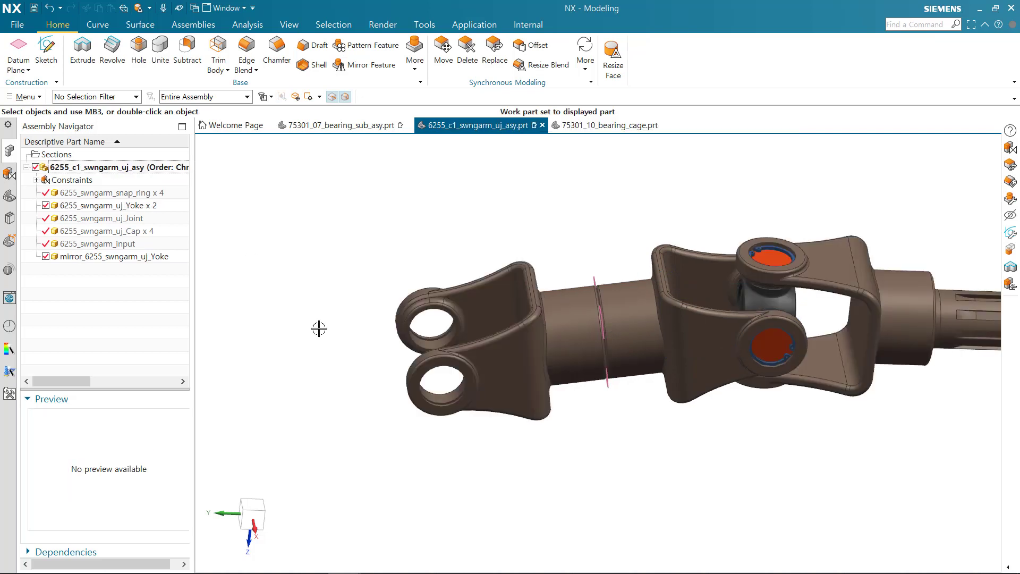
{"action": "middle_click_drag", "start_coordinate": [318, 326], "coordinate": [582, 351]}
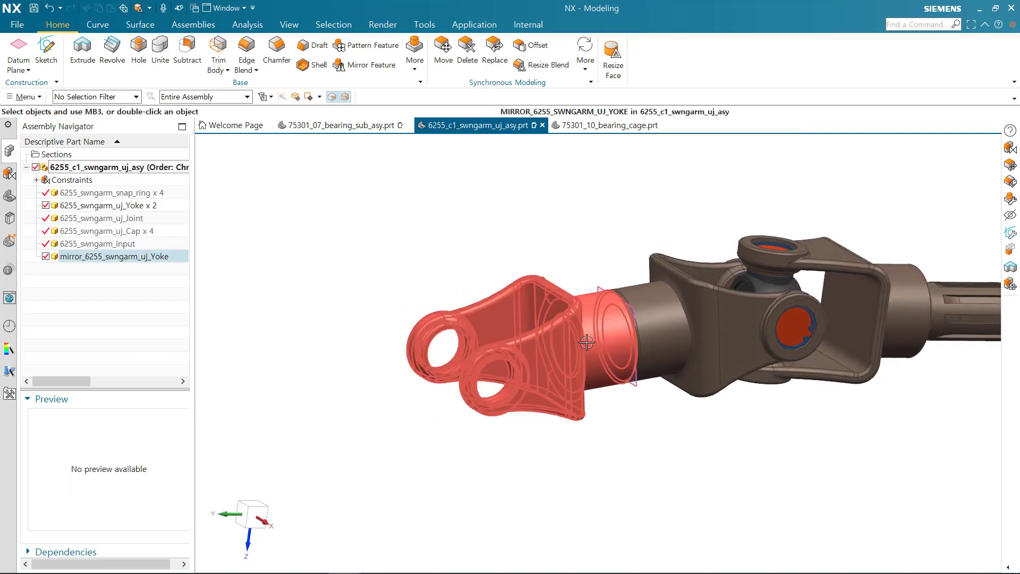
{"action": "middle_click_drag", "start_coordinate": [622, 447], "coordinate": [524, 417], "text": "shift"}
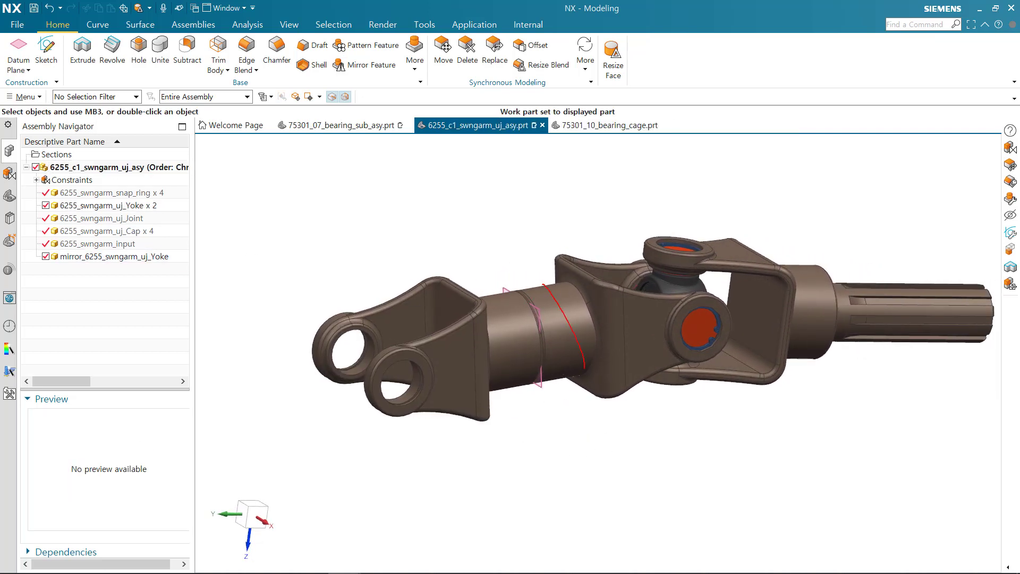
{"action": "left_click_drag", "start_coordinate": [557, 304], "coordinate": [564, 313]}
{"action": "left_click_drag", "start_coordinate": [549, 304], "coordinate": [473, 318]}
Delete the mirror_6255_swngarm_uj_Yoke component from the assembly
{"action": "left_click", "coordinate": [132, 257]}
{"action": "key", "text": "Delete"}
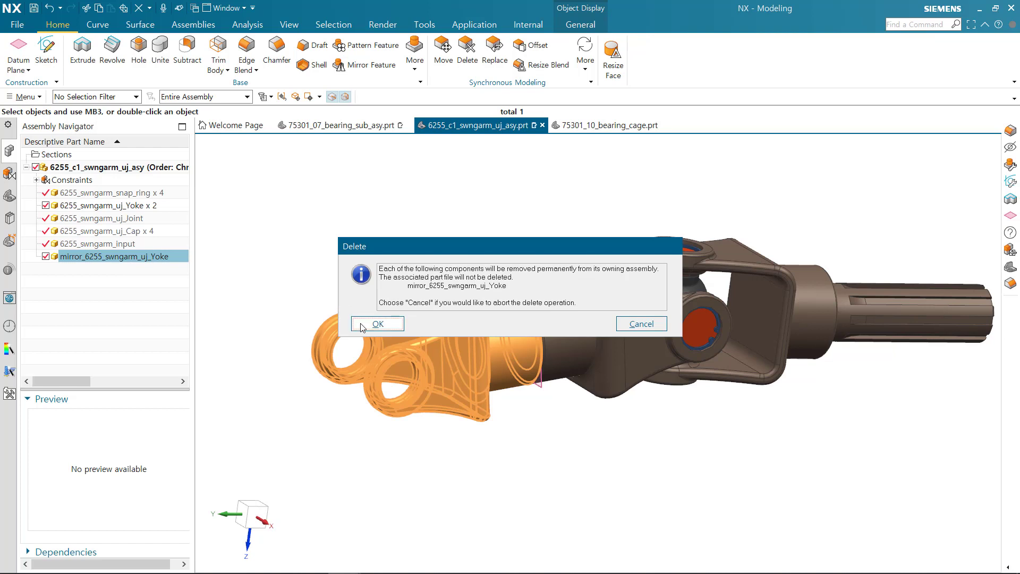
{"action": "left_click", "coordinate": [391, 324]}
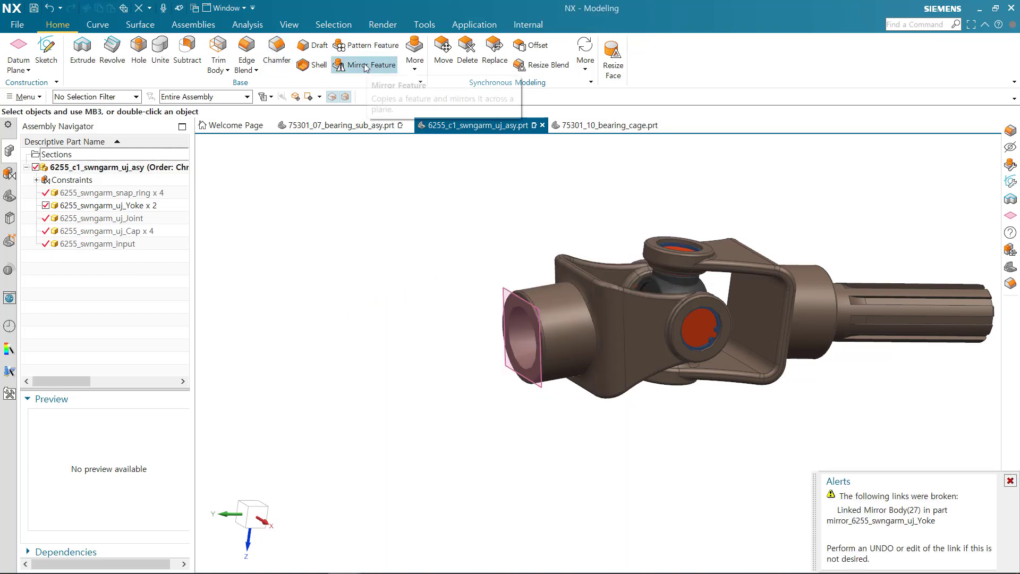
Restart the Mirror Assemblies wizard, dismiss the broken-link alert and choose the open-tube 6255_swngarm_uj_Yoke as the component to mirror
{"action": "left_click", "coordinate": [193, 26]}
{"action": "left_click", "coordinate": [382, 56]}
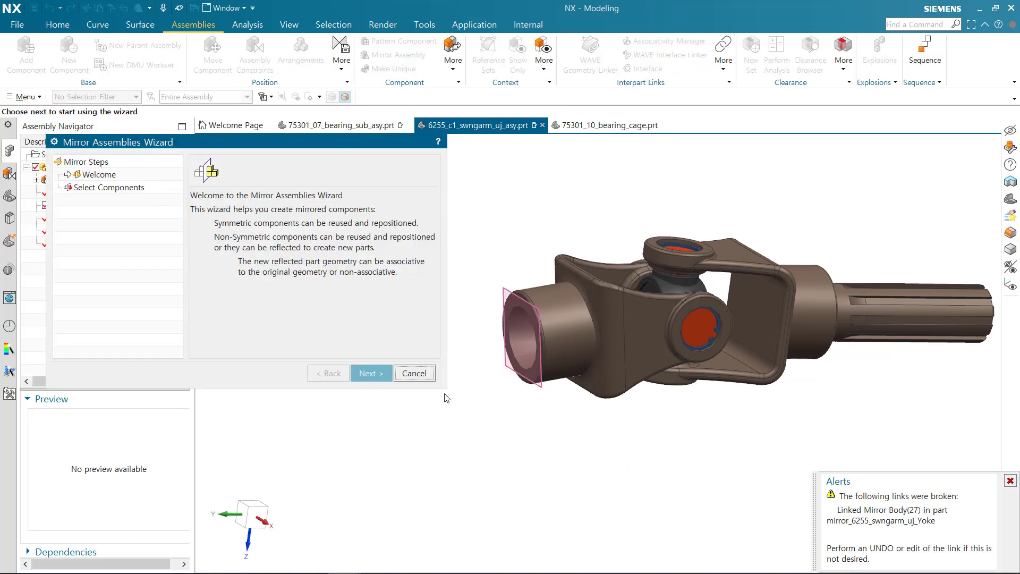
{"action": "left_click", "coordinate": [1010, 481]}
{"action": "left_click", "coordinate": [371, 373]}
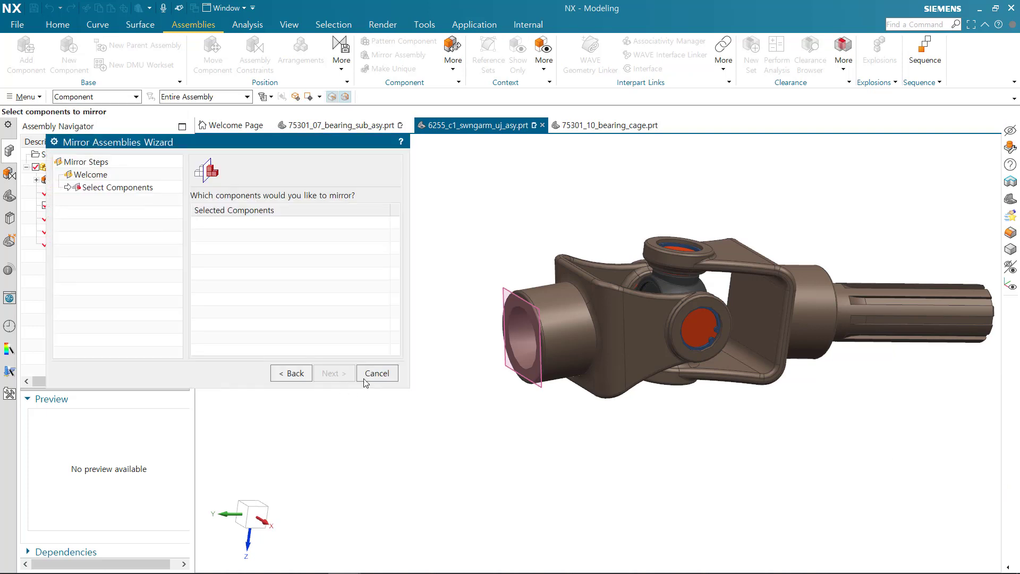
{"action": "left_click", "coordinate": [589, 320]}
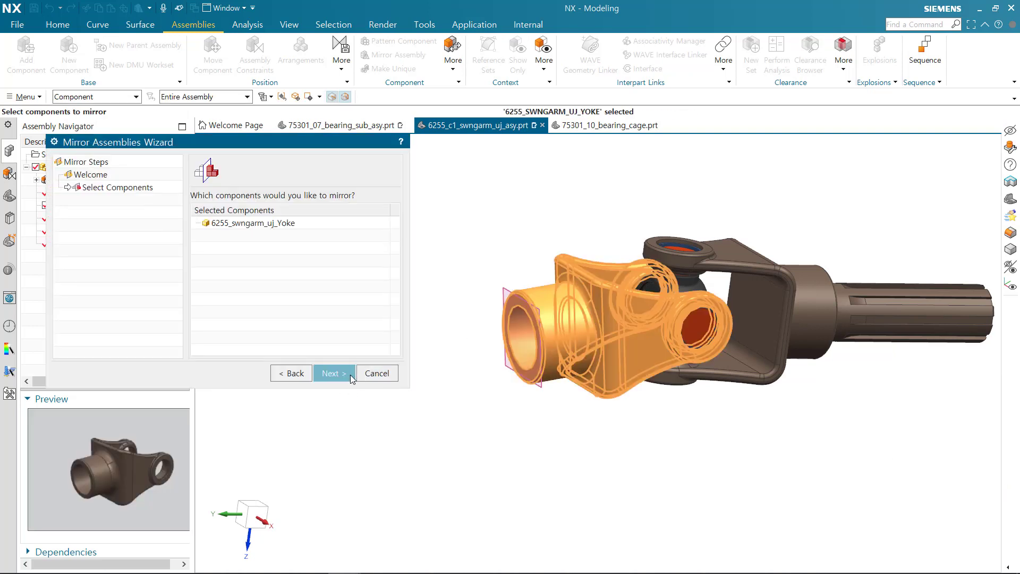
Use the existing datum plane on the yoke's tube end as the mirror plane
{"action": "left_click", "coordinate": [334, 373]}
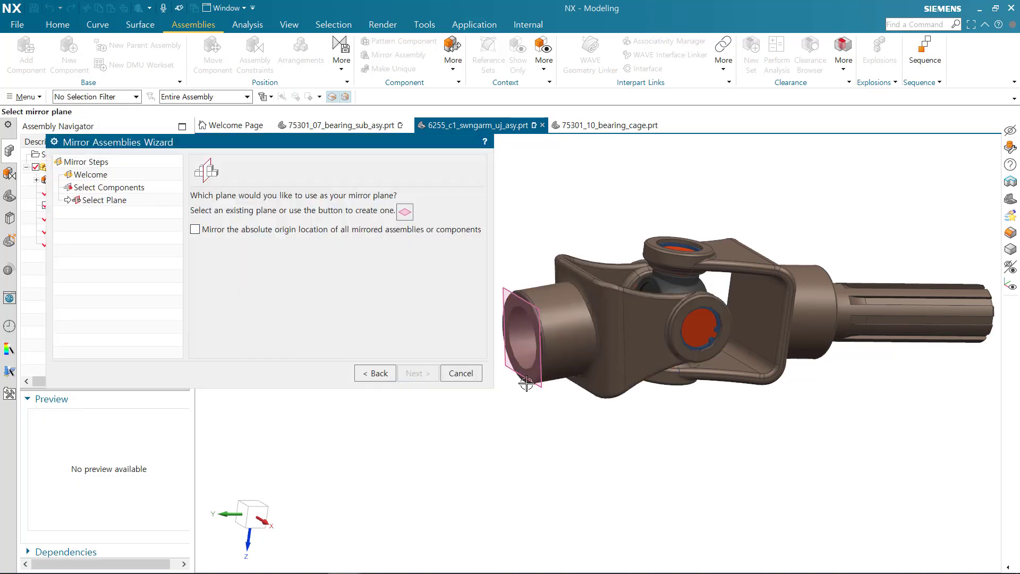
{"action": "left_click", "coordinate": [513, 351]}
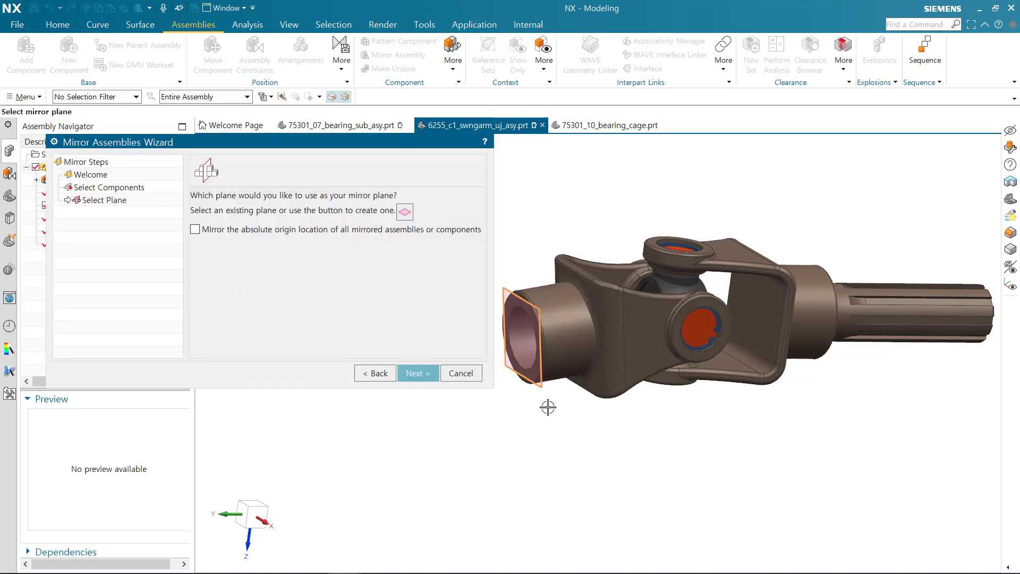
{"action": "middle_click_drag", "start_coordinate": [555, 425], "coordinate": [585, 429], "text": "shift"}
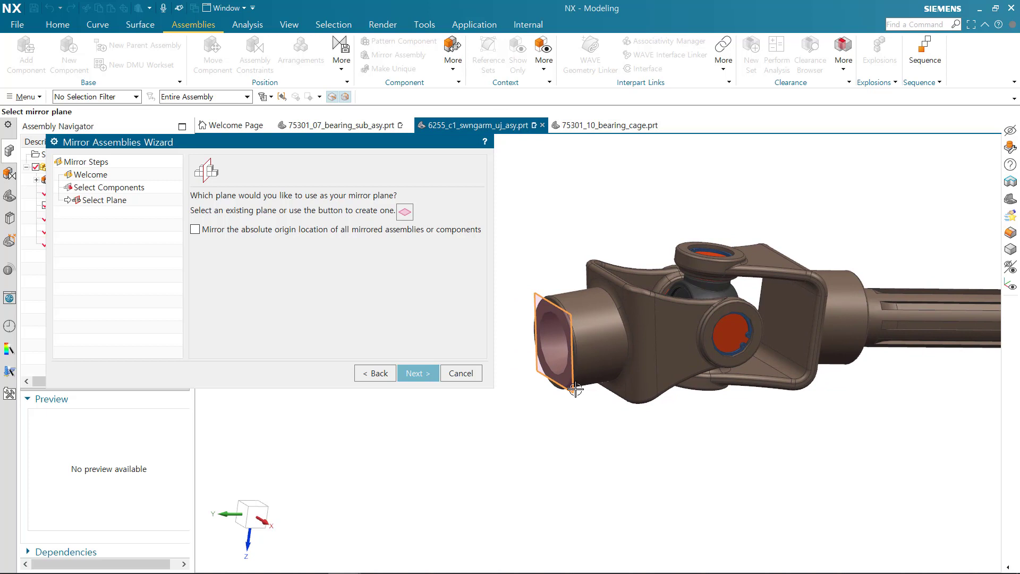
Accept the default naming policy, assign the non-associative mirror type to 6255_swngarm_uj_Yoke, create the mirrored part and dismiss the information report
{"action": "left_click", "coordinate": [416, 373]}
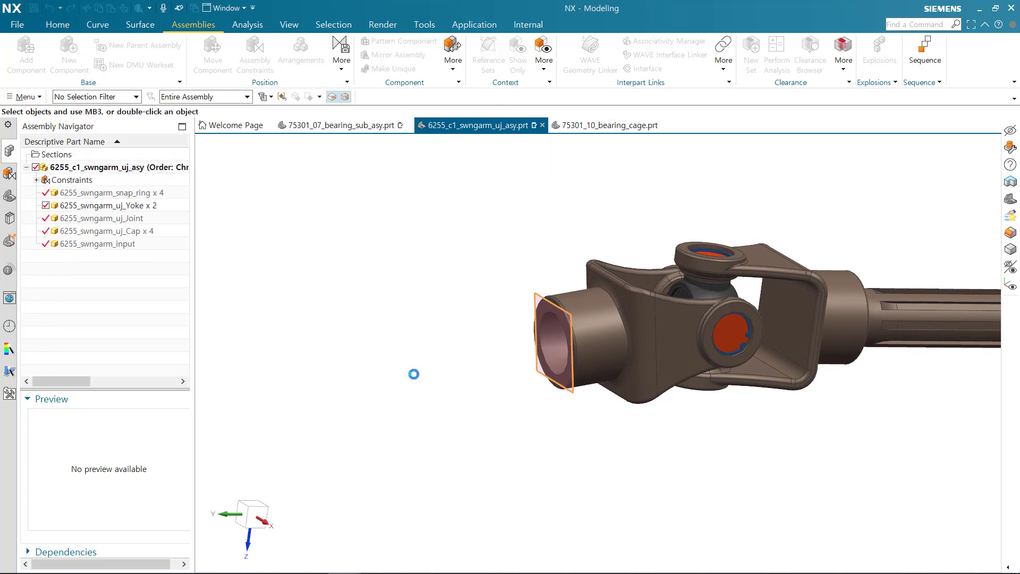
{"action": "left_click", "coordinate": [336, 373]}
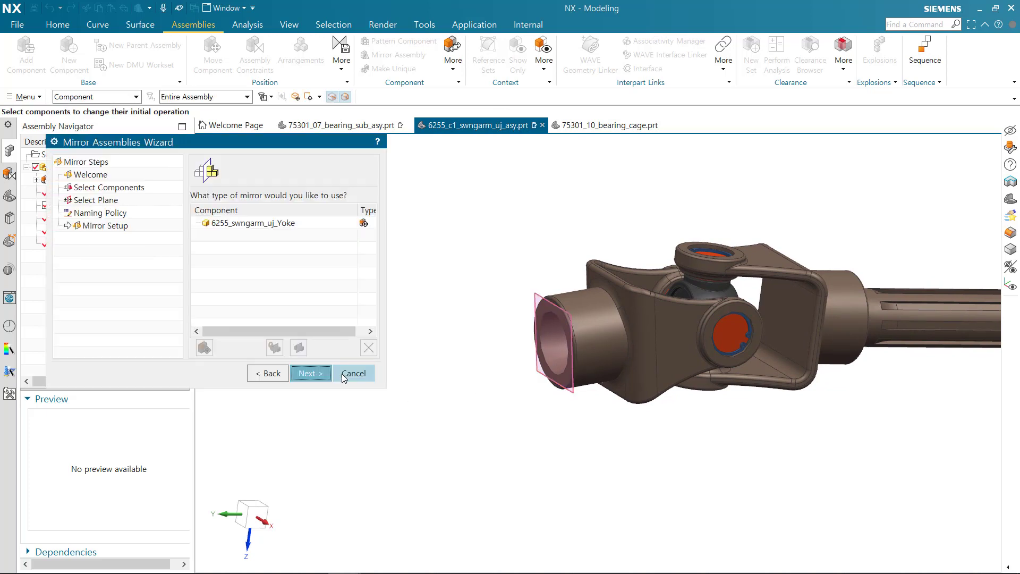
{"action": "left_click", "coordinate": [266, 226]}
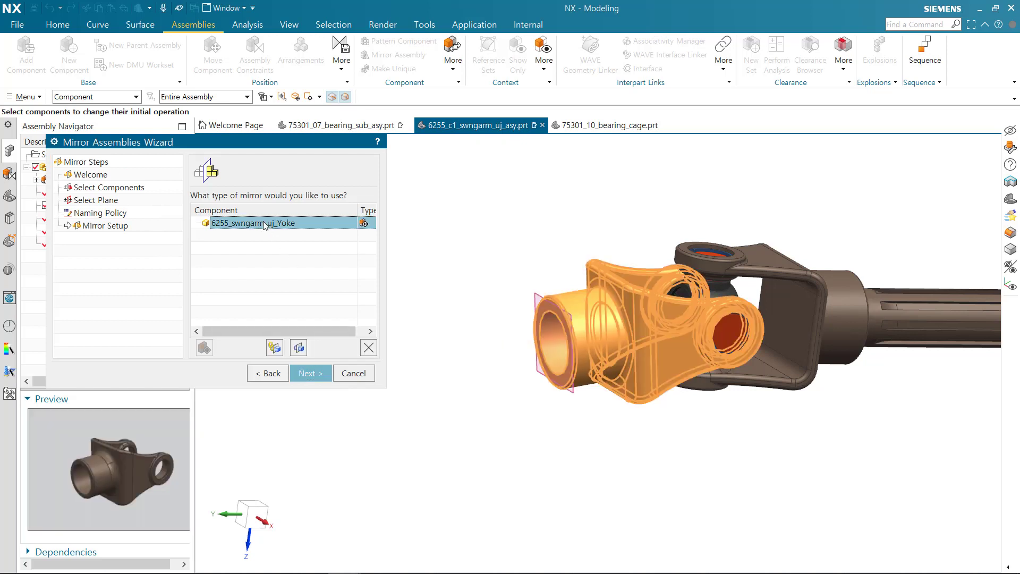
{"action": "left_click", "coordinate": [298, 347]}
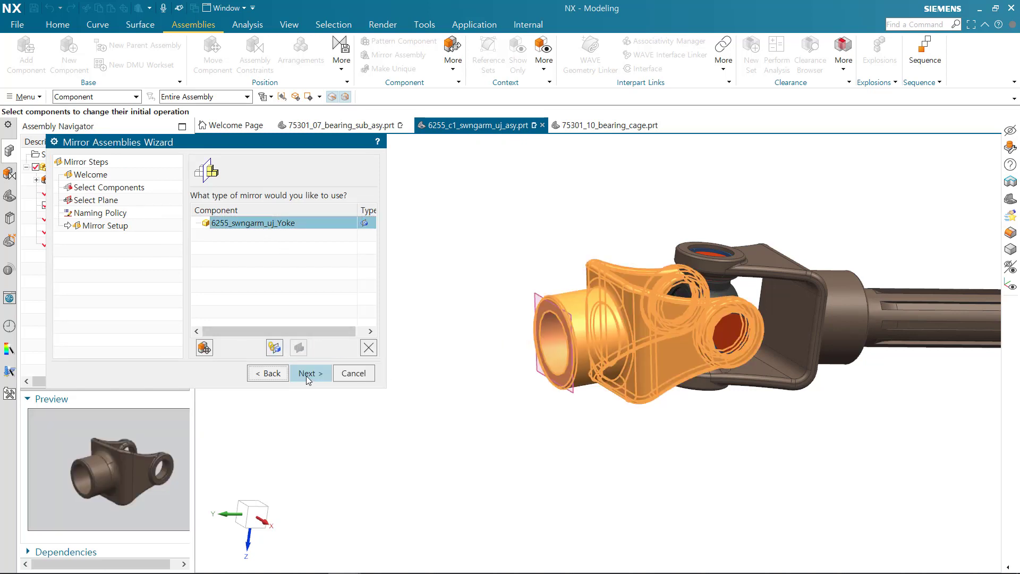
{"action": "left_click", "coordinate": [307, 374]}
{"action": "left_click", "coordinate": [371, 314]}
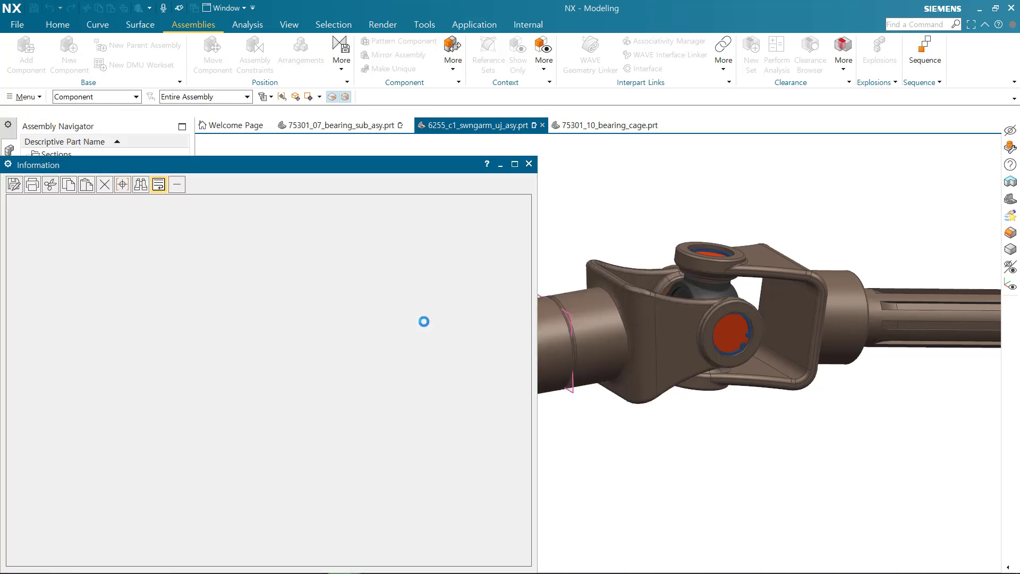
{"action": "left_click", "coordinate": [529, 164]}
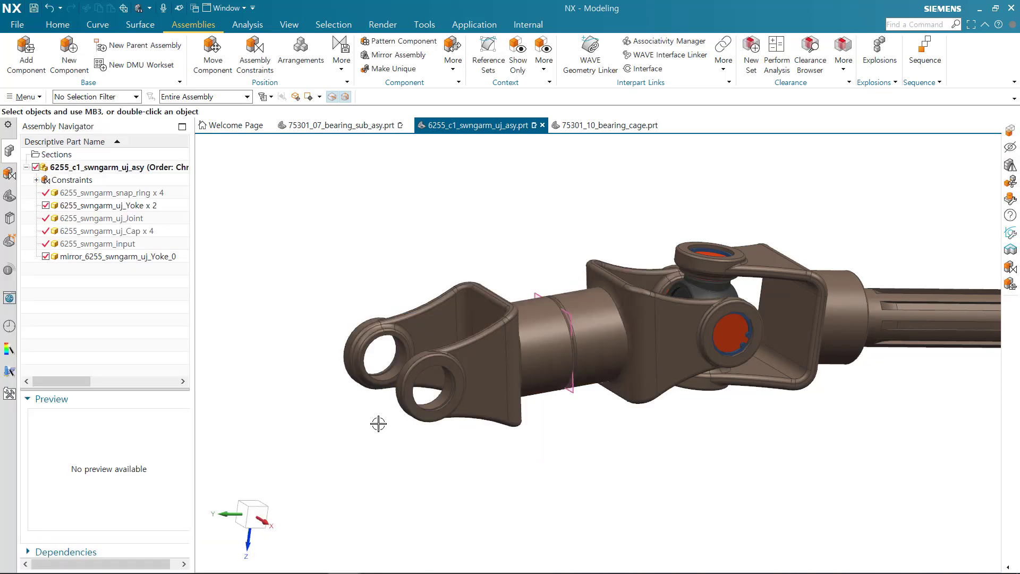
Make the original 6255_swngarm_uj_Yoke the work part and reduce the diameter of its outer tube face with Resize Face
{"action": "double_click", "coordinate": [599, 333]}
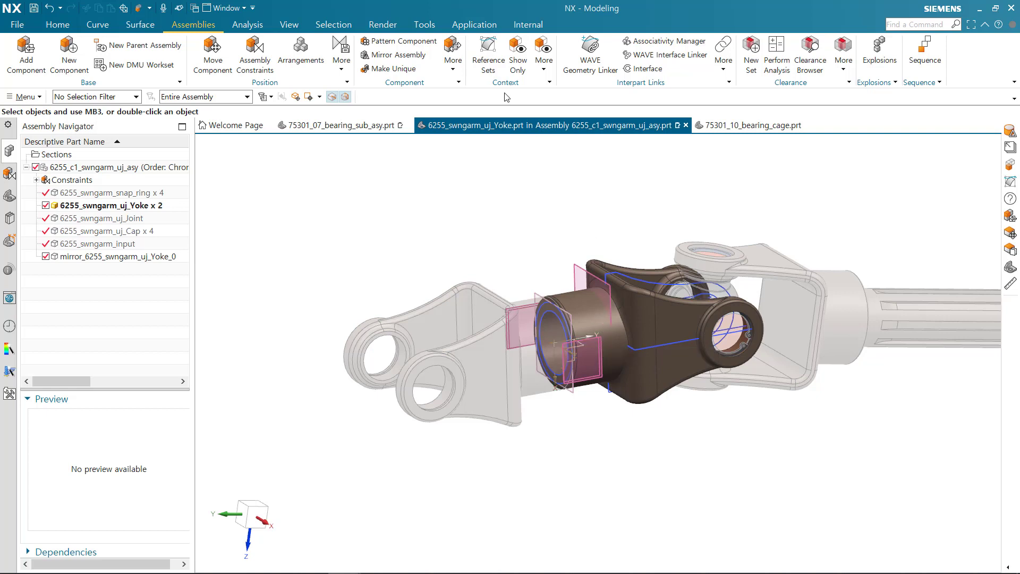
{"action": "left_click", "coordinate": [59, 25]}
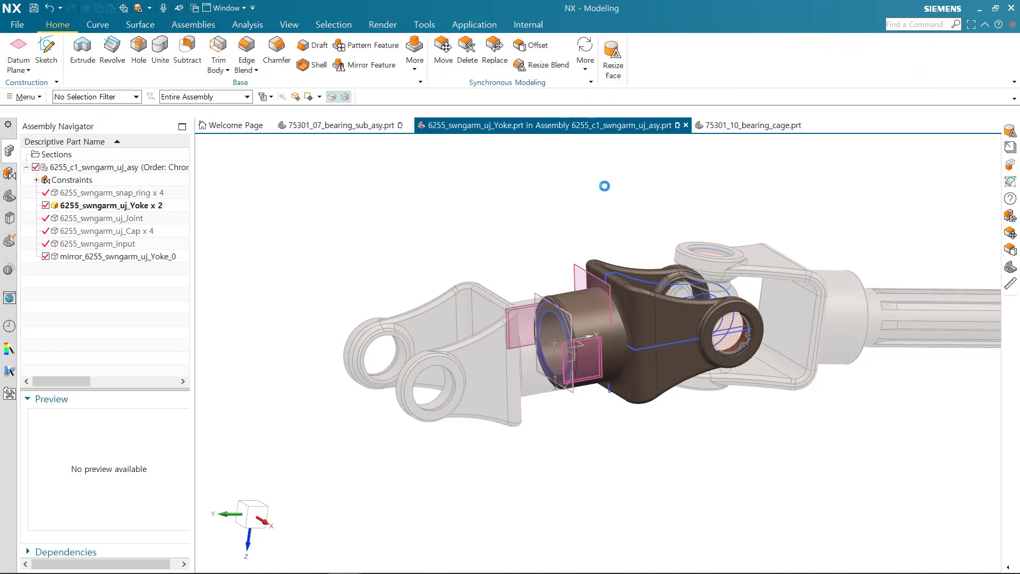
{"action": "left_click", "coordinate": [599, 305]}
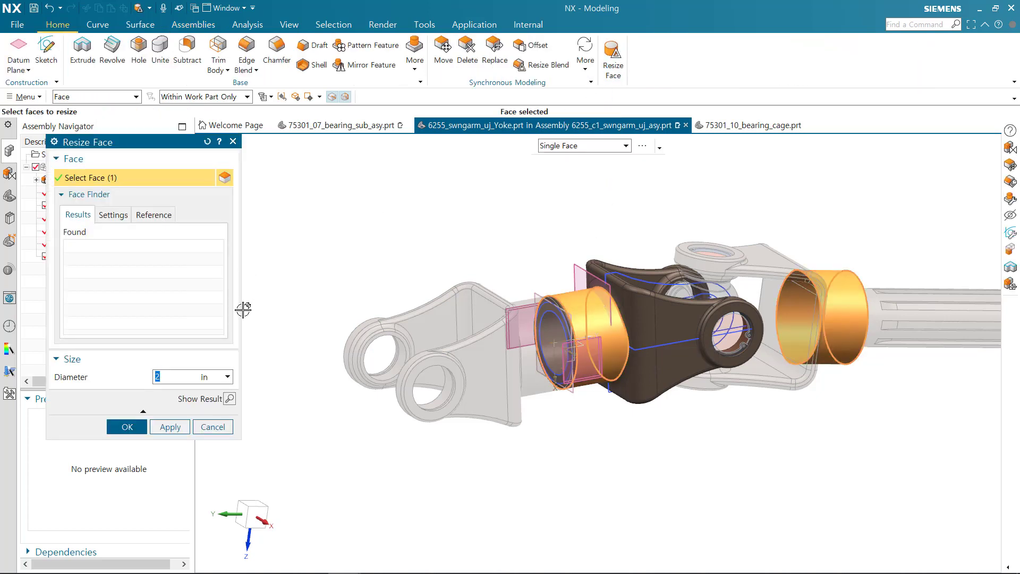
{"action": "type", "text": "5"}
{"action": "left_click", "coordinate": [131, 428]}
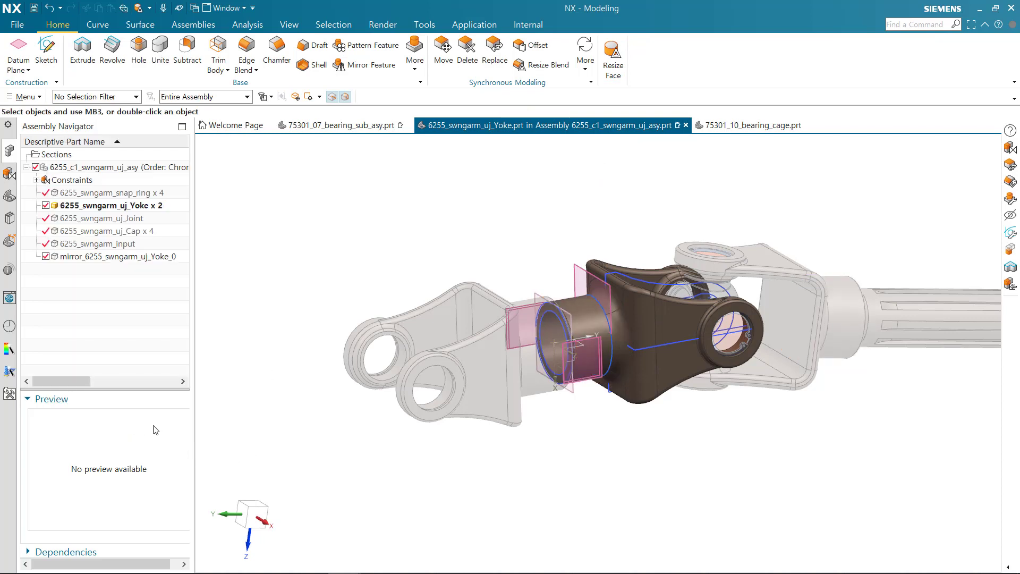
Return to 6255_c1_swngarm_uj_asy as the work part and compare the resized yoke tube with the non-associative mirrored one at the mirror plane
{"action": "double_click", "coordinate": [80, 167]}
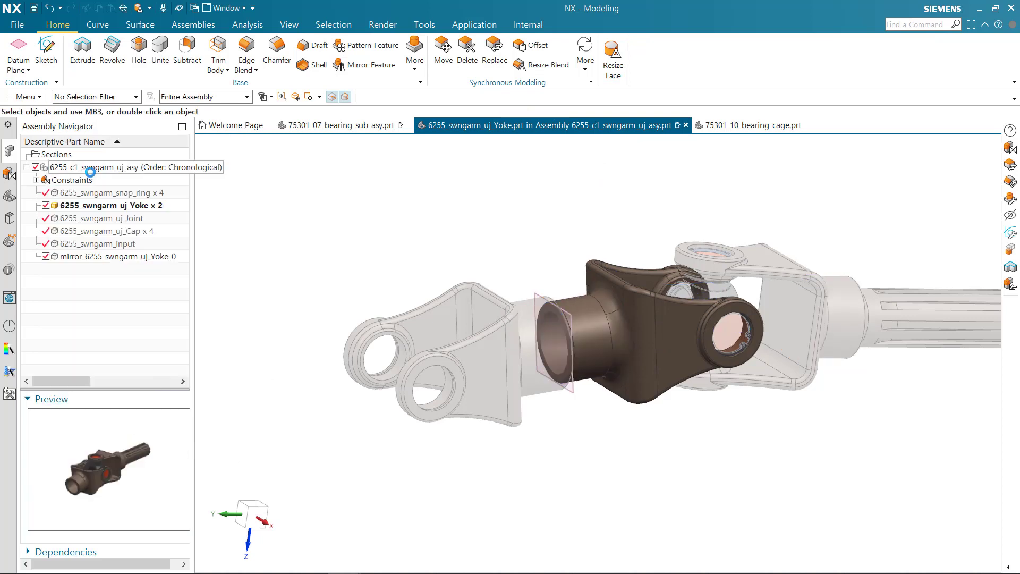
{"action": "mouse_move", "coordinate": [531, 351]}
{"action": "middle_mouse_down"}
{"action": "mouse_move", "coordinate": [558, 348]}
{"action": "mouse_move", "coordinate": [550, 334]}
{"action": "mouse_move", "coordinate": [536, 383]}
{"action": "middle_mouse_up"}
{"action": "scroll", "coordinate": [537, 383], "scroll_direction": "up", "scroll_amount": 2}
{"action": "middle_click_drag", "start_coordinate": [534, 404], "coordinate": [532, 452], "text": "shift"}
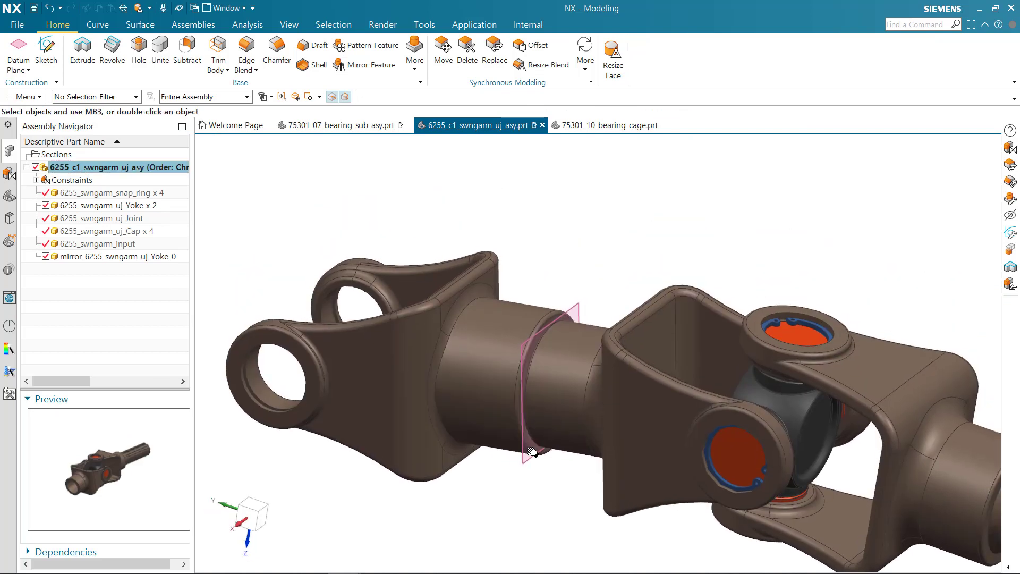
{"action": "left_click_drag", "start_coordinate": [569, 305], "coordinate": [629, 311]}
{"action": "left_click_drag", "start_coordinate": [539, 270], "coordinate": [520, 299]}
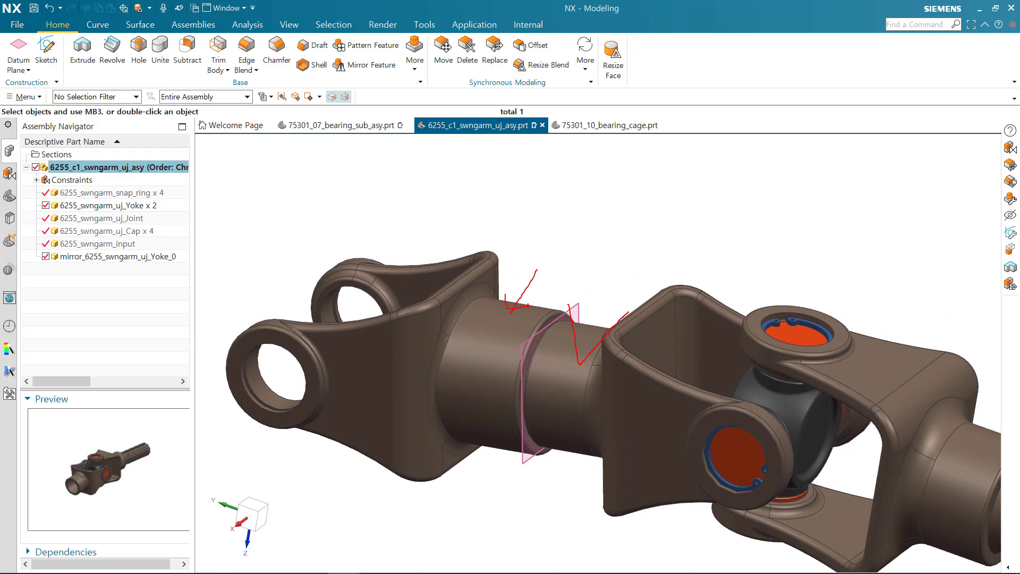
{"action": "key", "text": "Escape"}
{"action": "scroll", "coordinate": [586, 433], "scroll_direction": "down", "scroll_amount": 2}
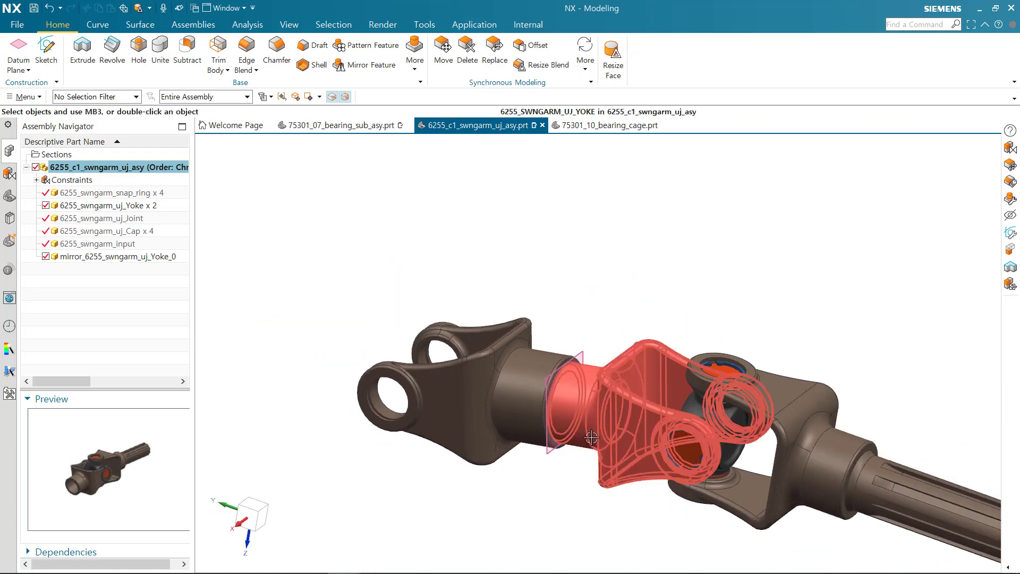